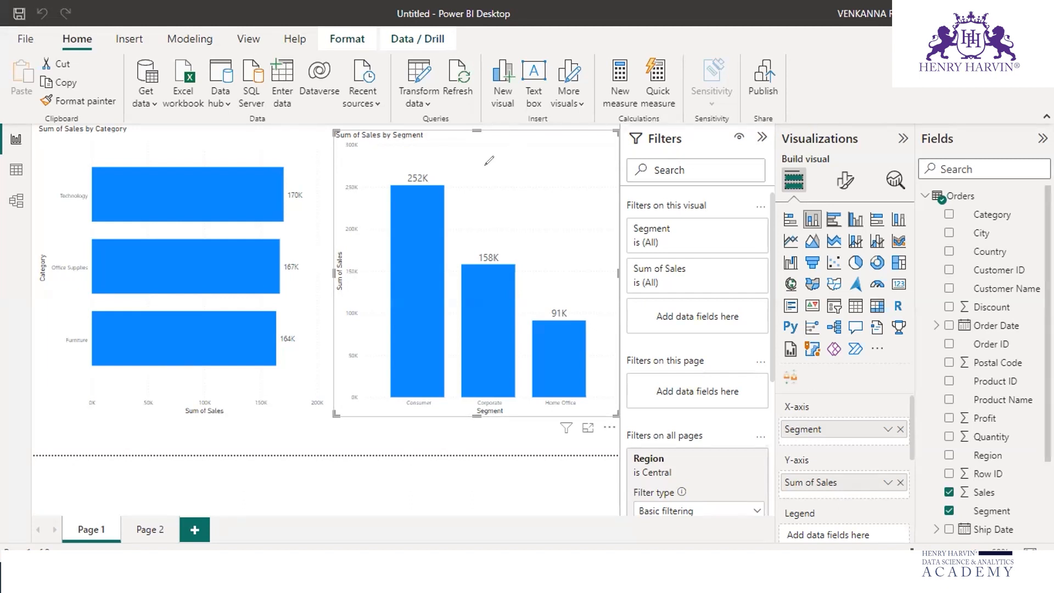
{"action": "mouse_move", "coordinate": [390, 407]}
{"action": "left_mouse_down"}
{"action": "mouse_move", "coordinate": [409, 378]}
{"action": "mouse_move", "coordinate": [442, 394]}
{"action": "mouse_move", "coordinate": [511, 387]}
{"action": "mouse_move", "coordinate": [466, 420]}
{"action": "left_mouse_up"}
{"action": "mouse_move", "coordinate": [593, 395]}
{"action": "left_mouse_down"}
{"action": "mouse_move", "coordinate": [518, 420]}
{"action": "mouse_move", "coordinate": [585, 384]}
{"action": "left_mouse_up"}
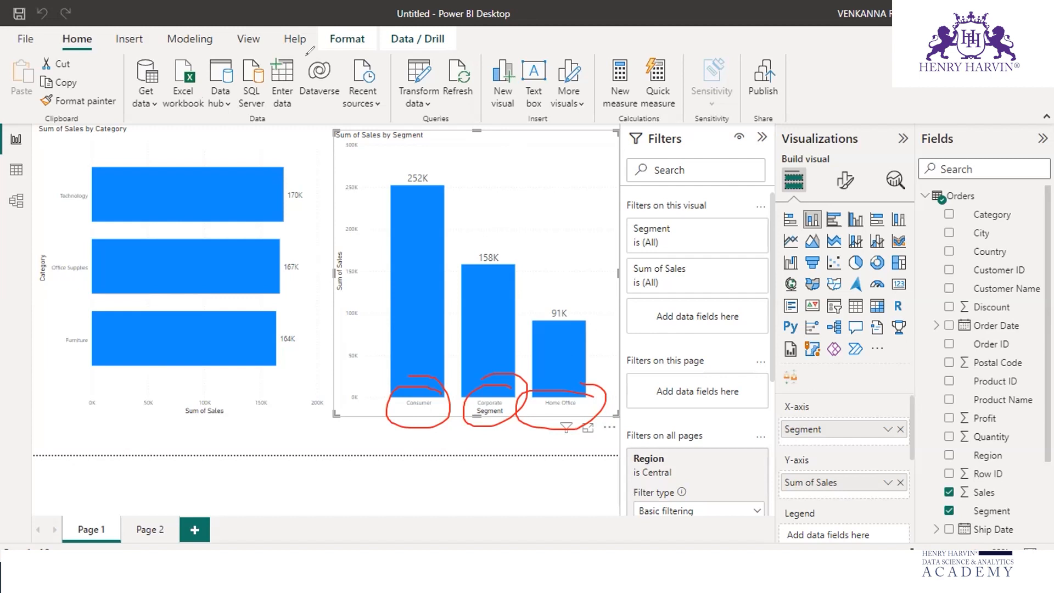
{"action": "key", "text": "Escape"}
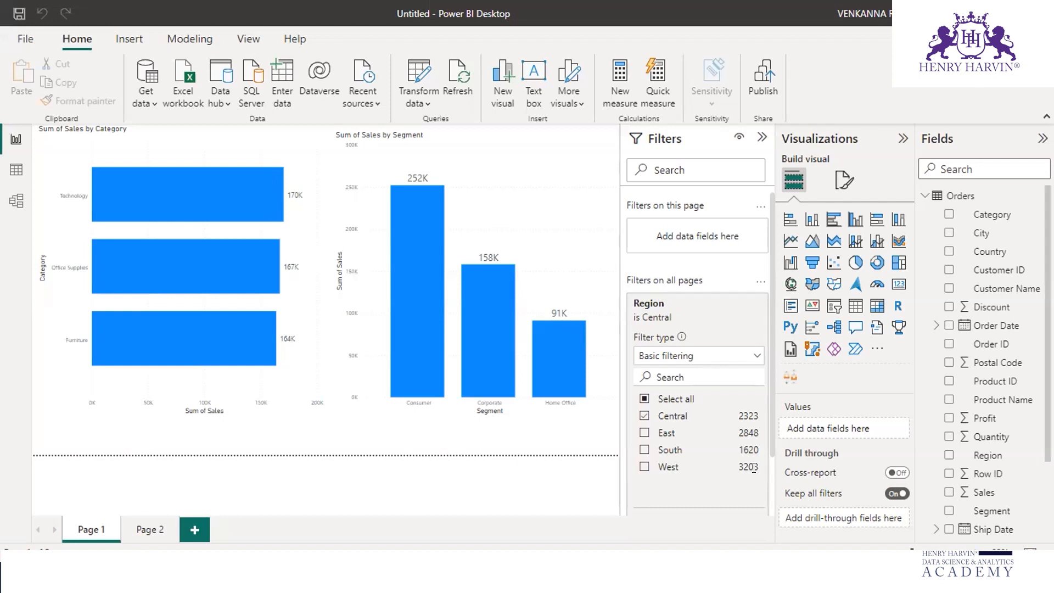
{"action": "key", "text": "alt+Tab"}
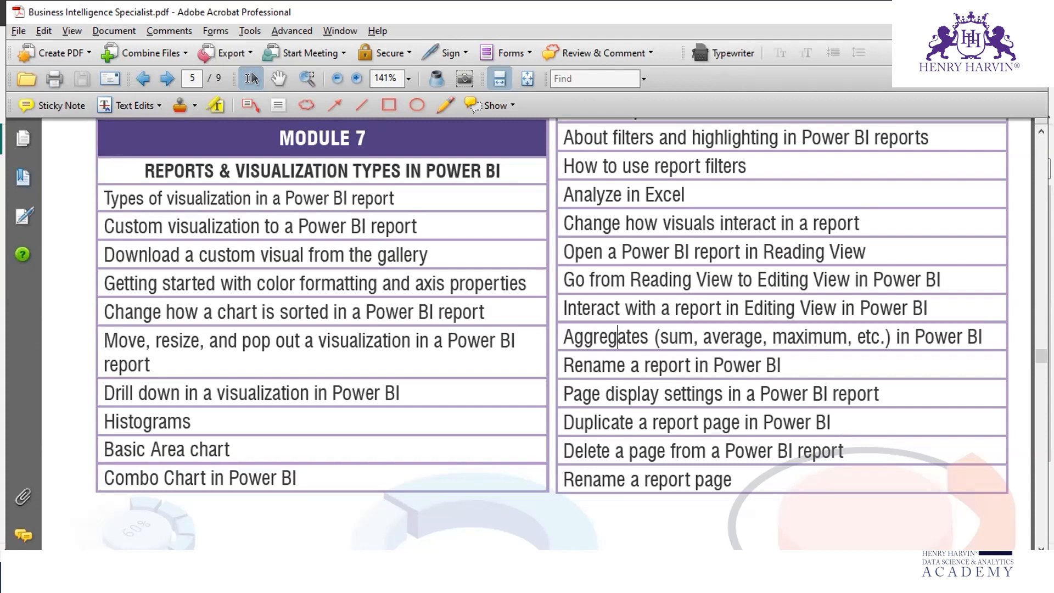
{"action": "key", "text": "alt+Tab"}
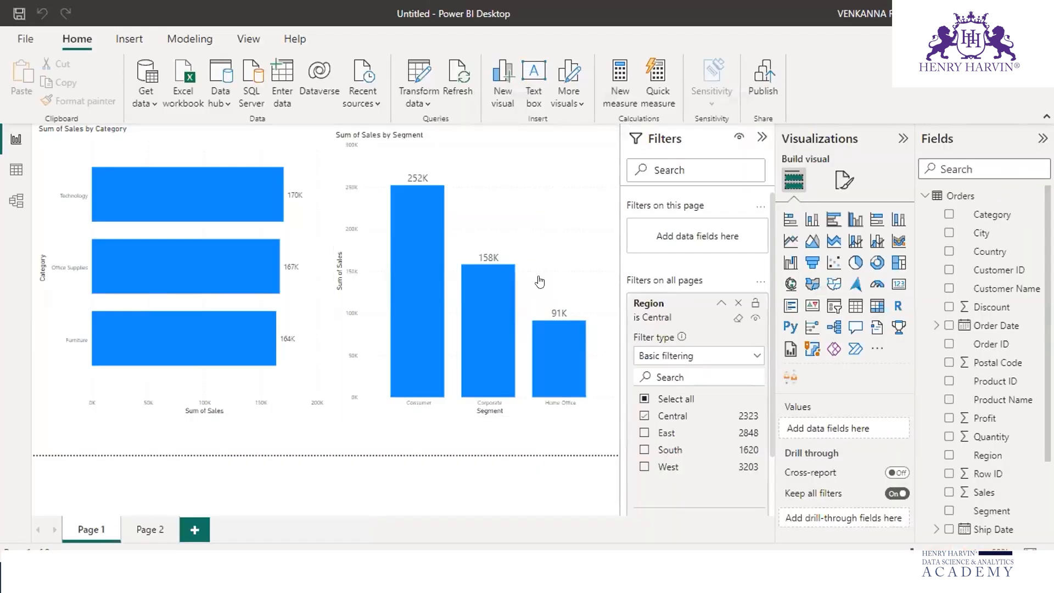
Change the Sales aggregation in the segment column chart to Average
{"action": "left_click", "coordinate": [511, 167]}
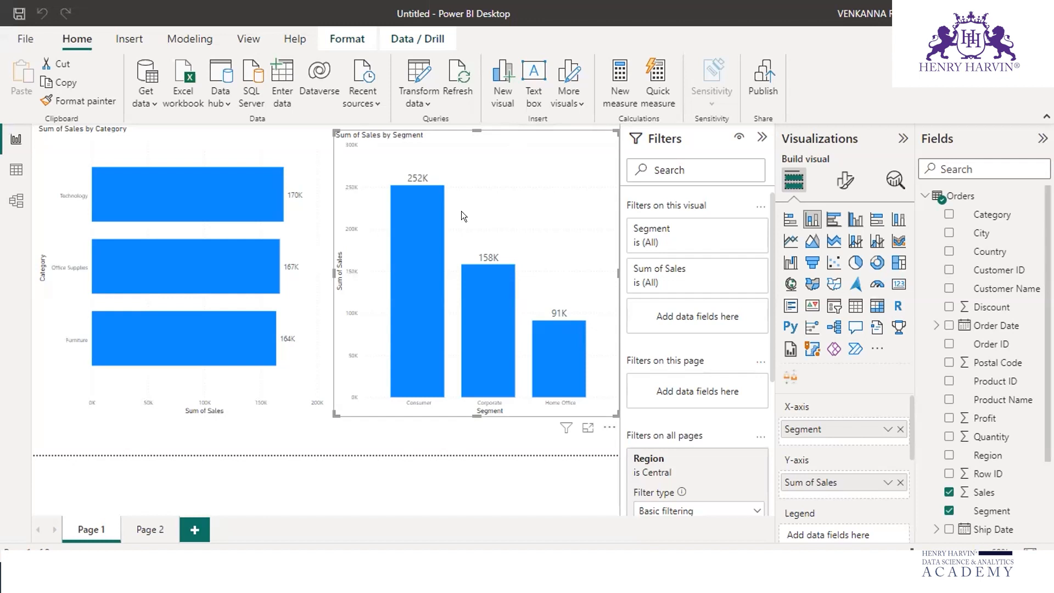
{"action": "left_click", "coordinate": [887, 481]}
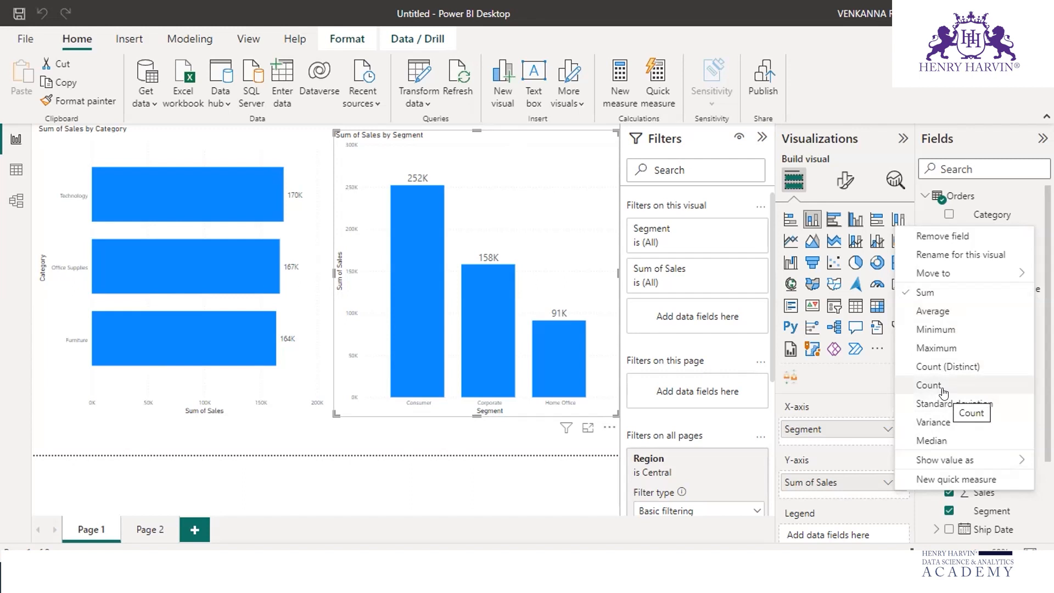
{"action": "left_click", "coordinate": [943, 311]}
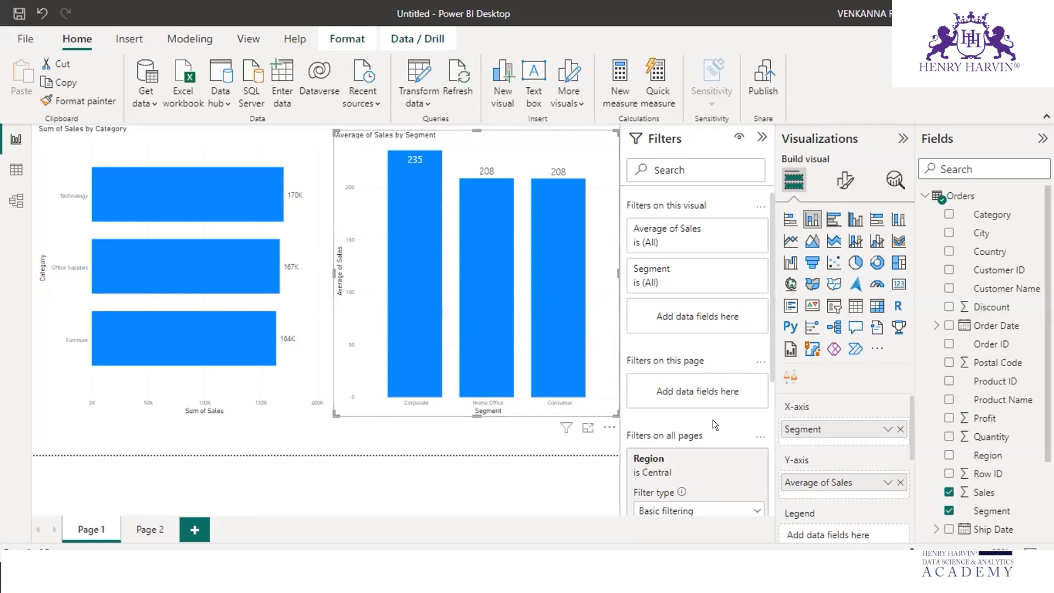
Aggregate Sales in the segment column chart first by Minimum and after that by Maximum
{"action": "left_click", "coordinate": [887, 482]}
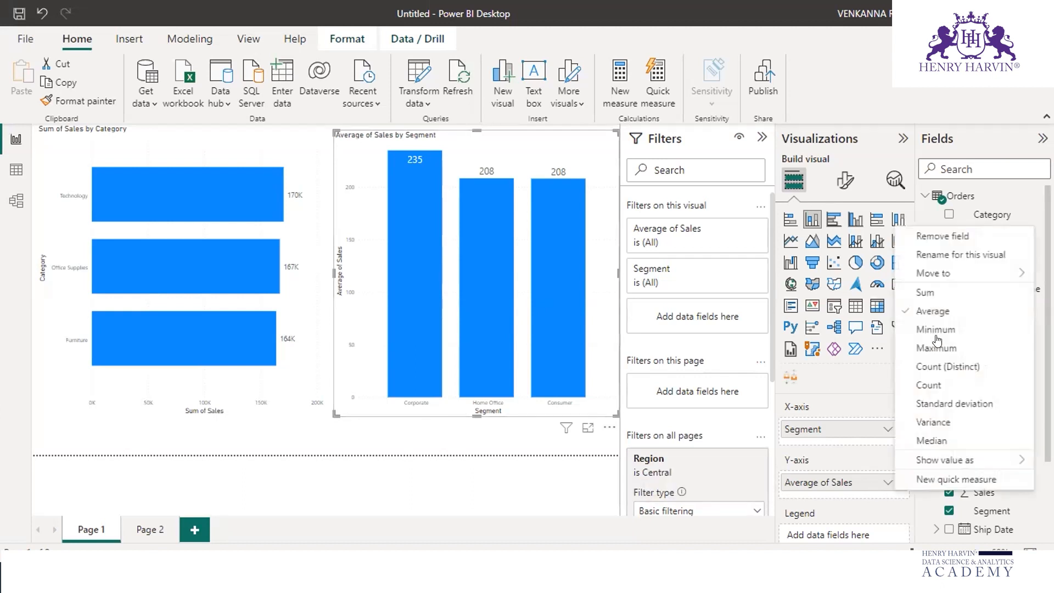
{"action": "left_click", "coordinate": [944, 328]}
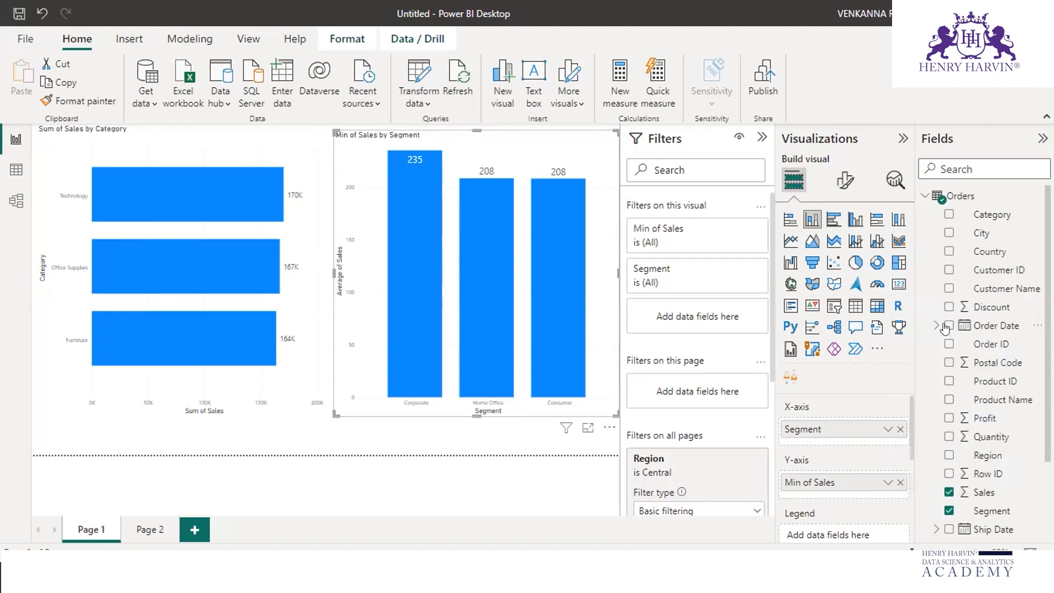
{"action": "left_click", "coordinate": [887, 483]}
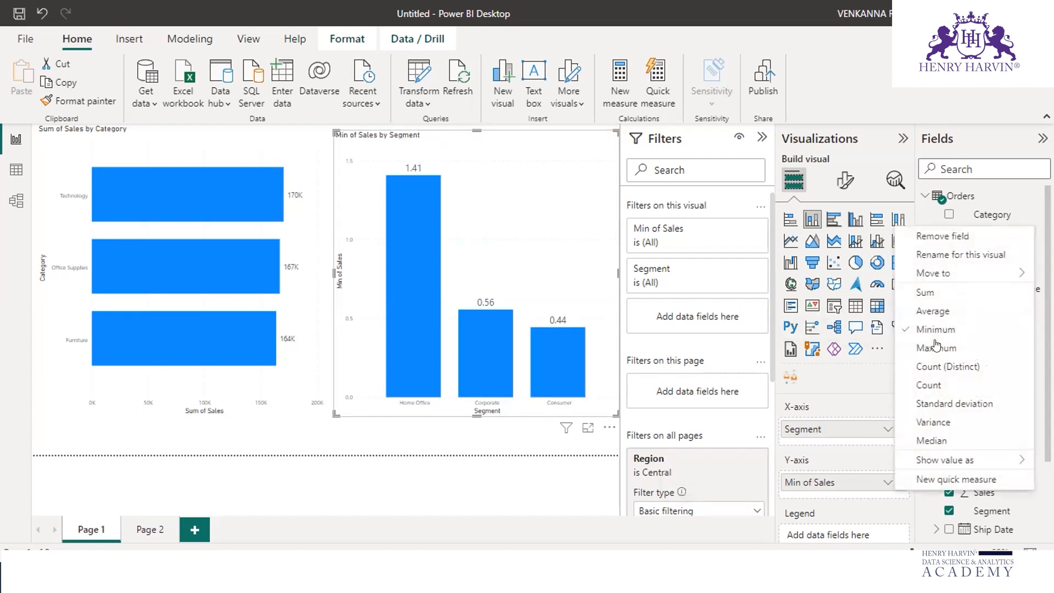
{"action": "left_click", "coordinate": [936, 346]}
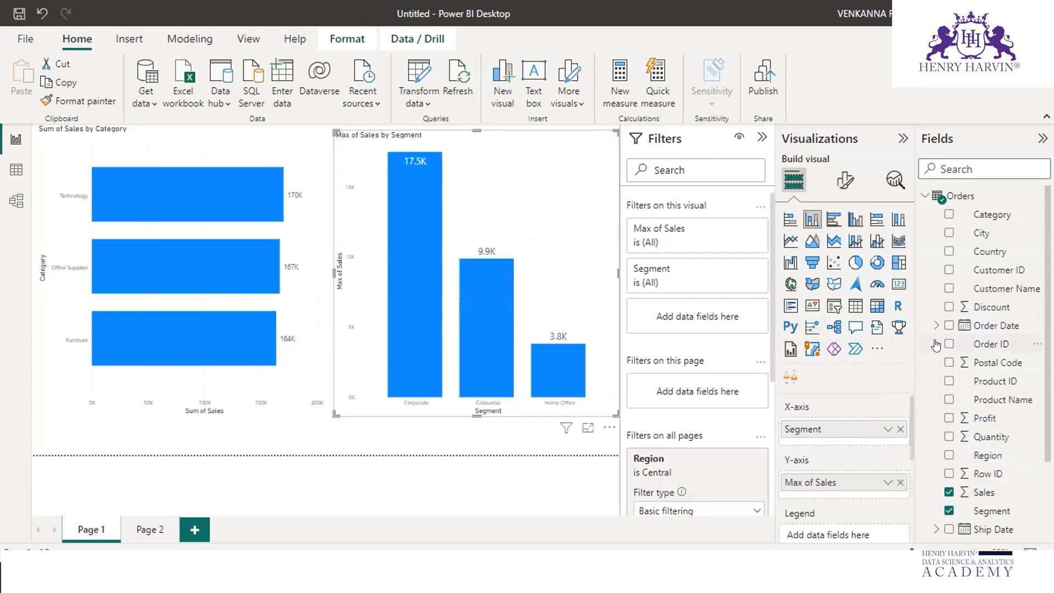
Switch the segment chart's Sales aggregation to Count (Distinct), followed by Count
{"action": "left_click", "coordinate": [885, 485]}
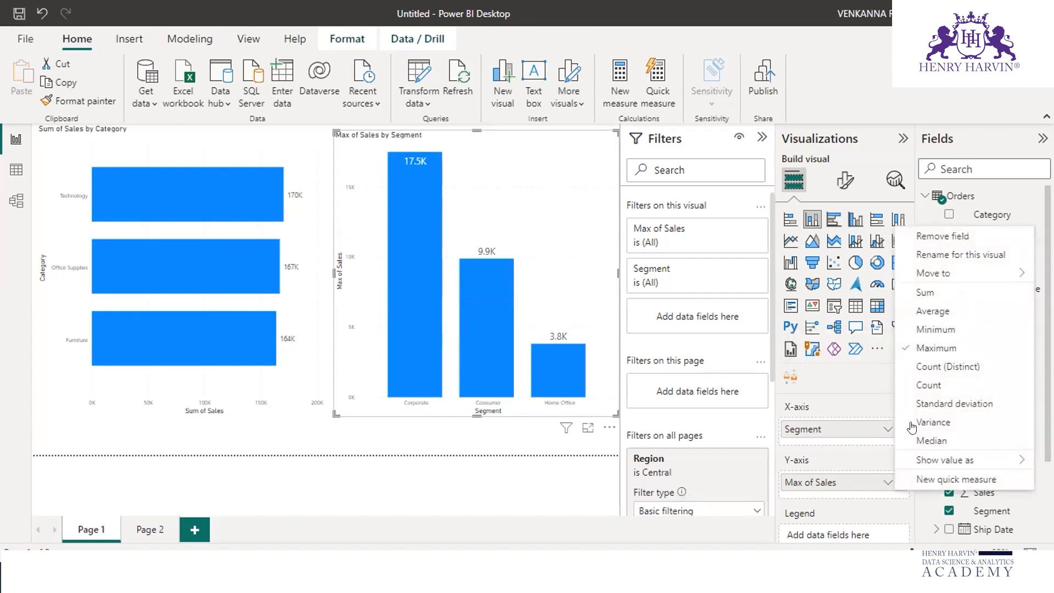
{"action": "left_click", "coordinate": [935, 367]}
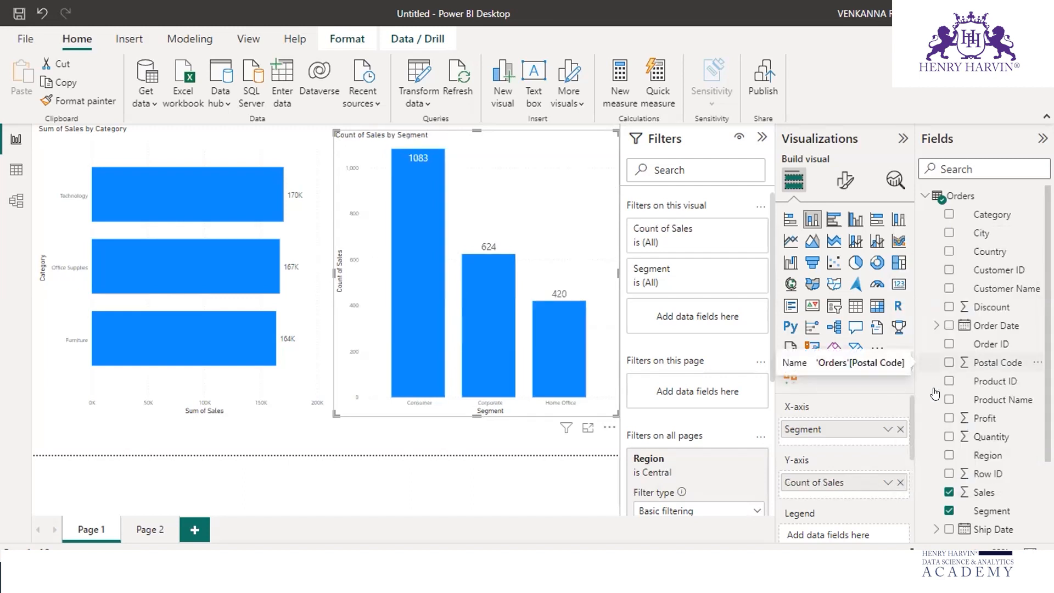
{"action": "left_click", "coordinate": [886, 482]}
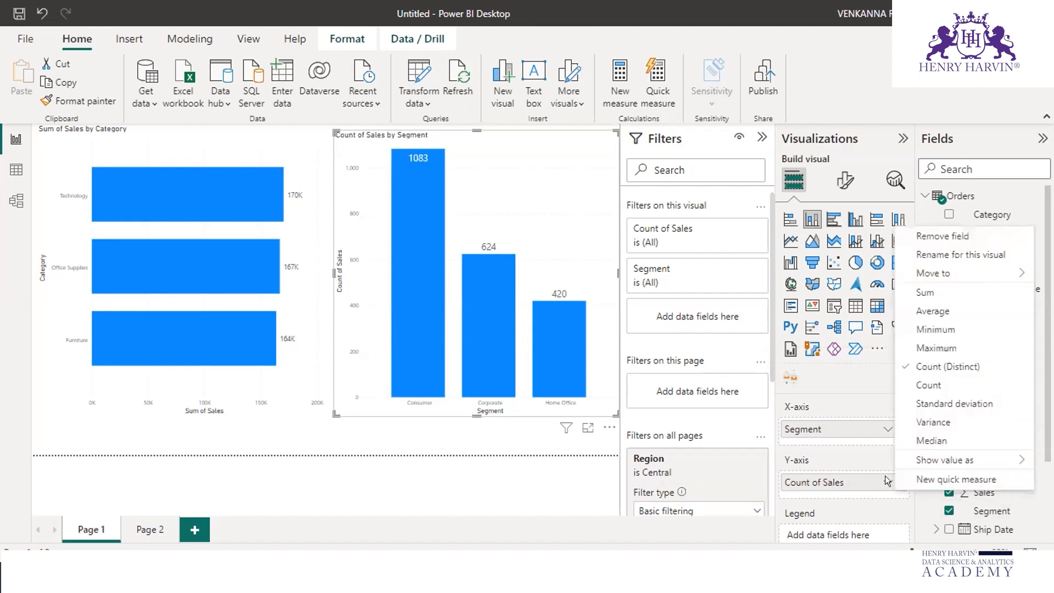
{"action": "left_click", "coordinate": [933, 384]}
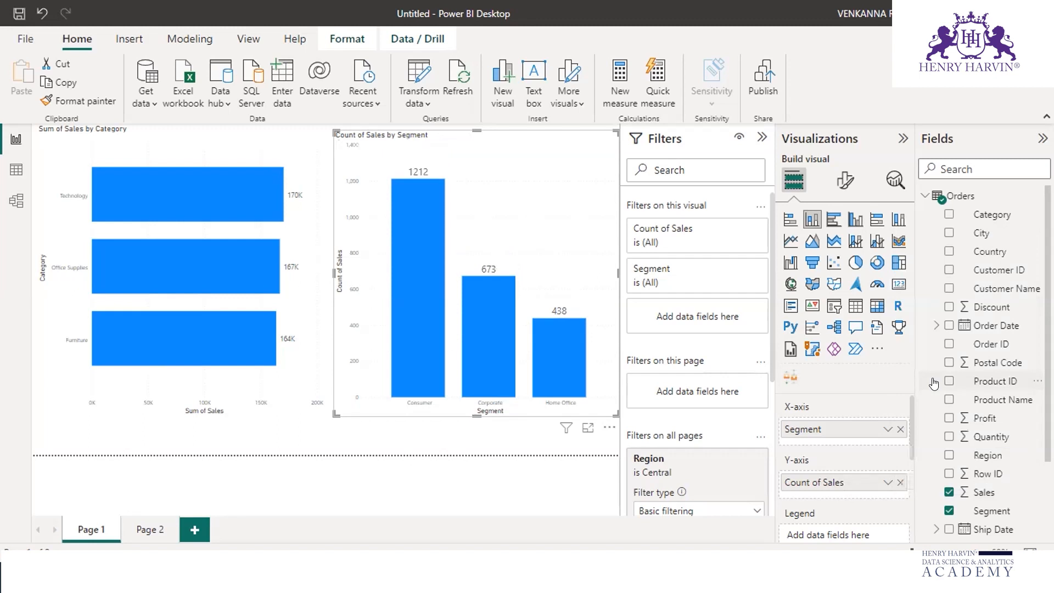
Try Standard deviation as the segment chart's Sales aggregation and finish with Median
{"action": "left_click", "coordinate": [885, 482]}
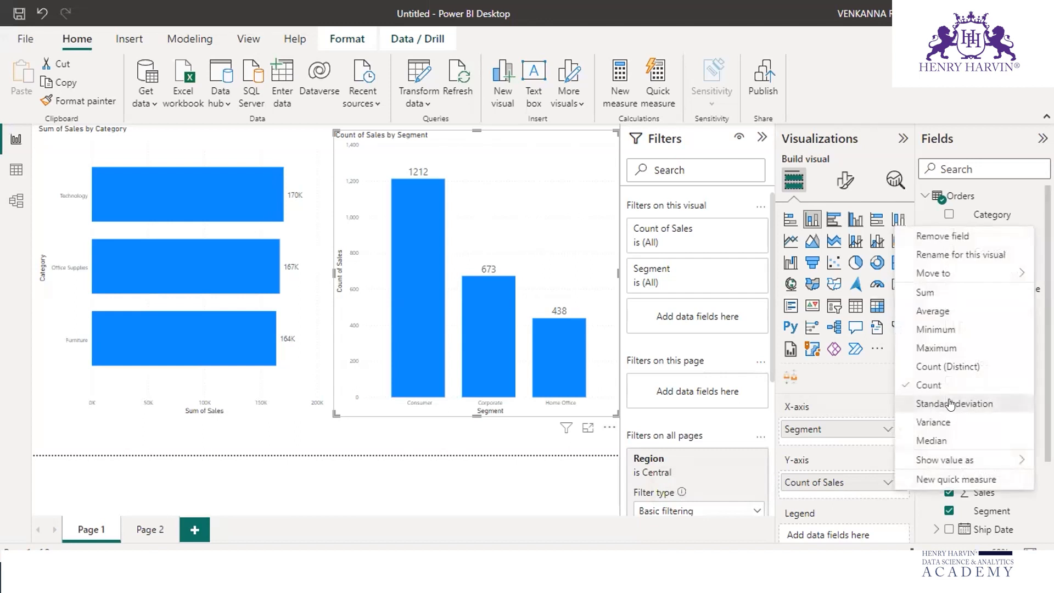
{"action": "left_click", "coordinate": [951, 404]}
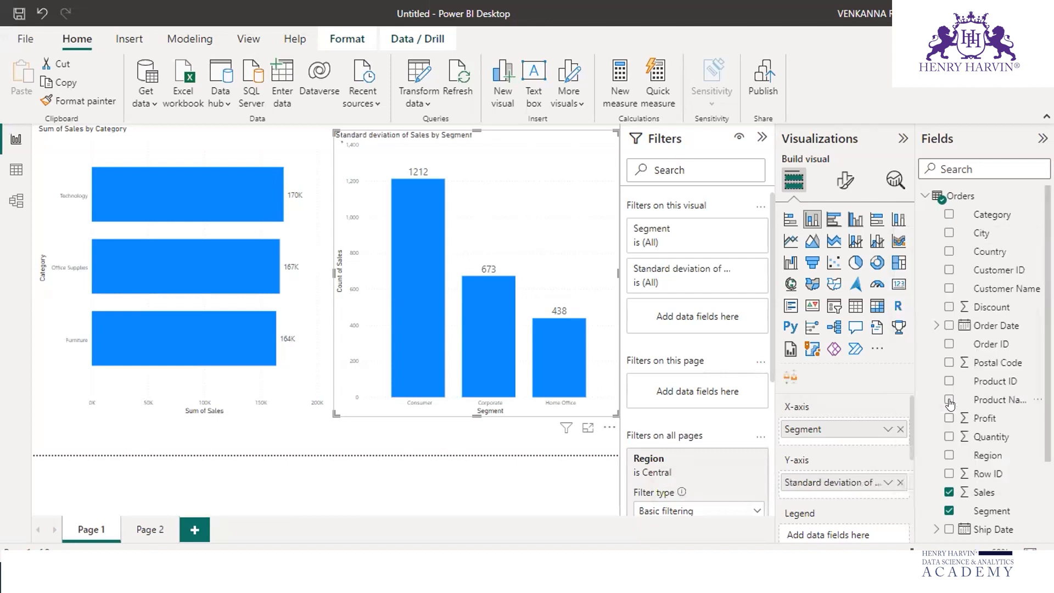
{"action": "left_click", "coordinate": [885, 482]}
{"action": "left_click", "coordinate": [928, 442]}
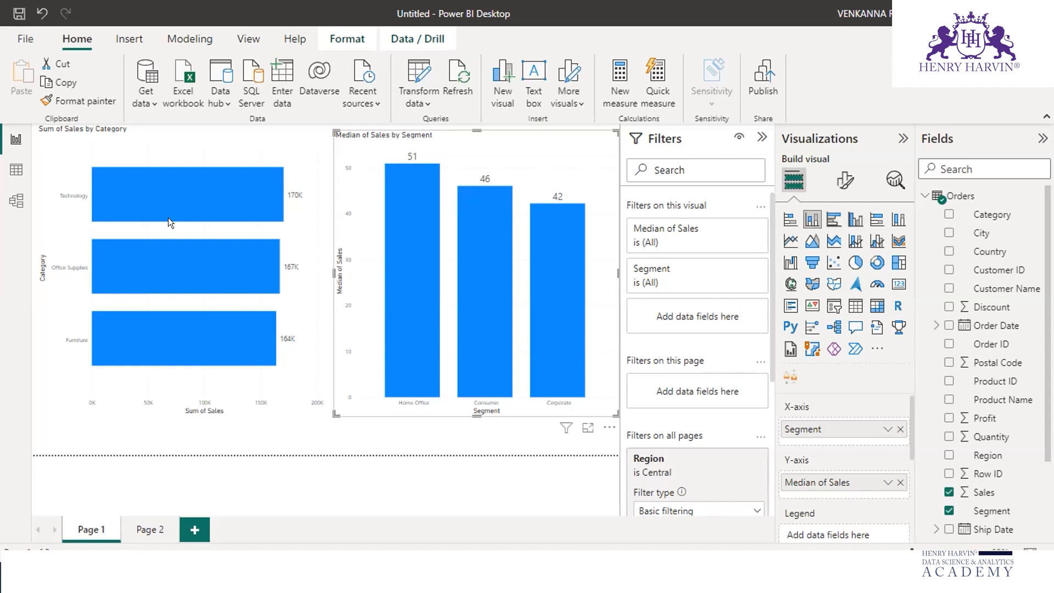
{"action": "key", "text": "alt+Tab"}
{"action": "scroll", "coordinate": [537, 455], "scroll_direction": "down", "scroll_amount": 3}
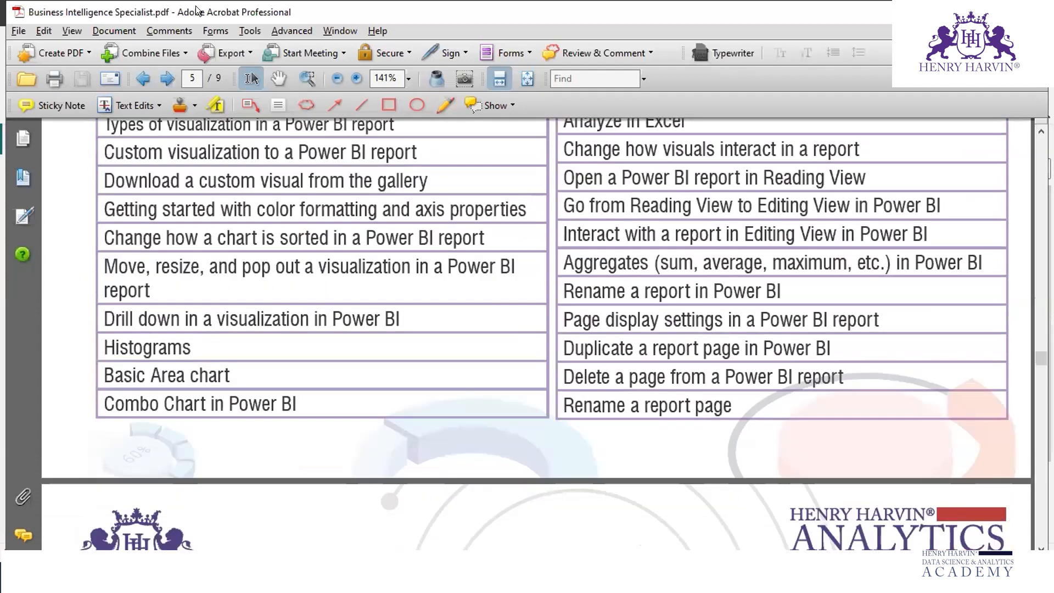
{"action": "key", "text": "alt+Tab"}
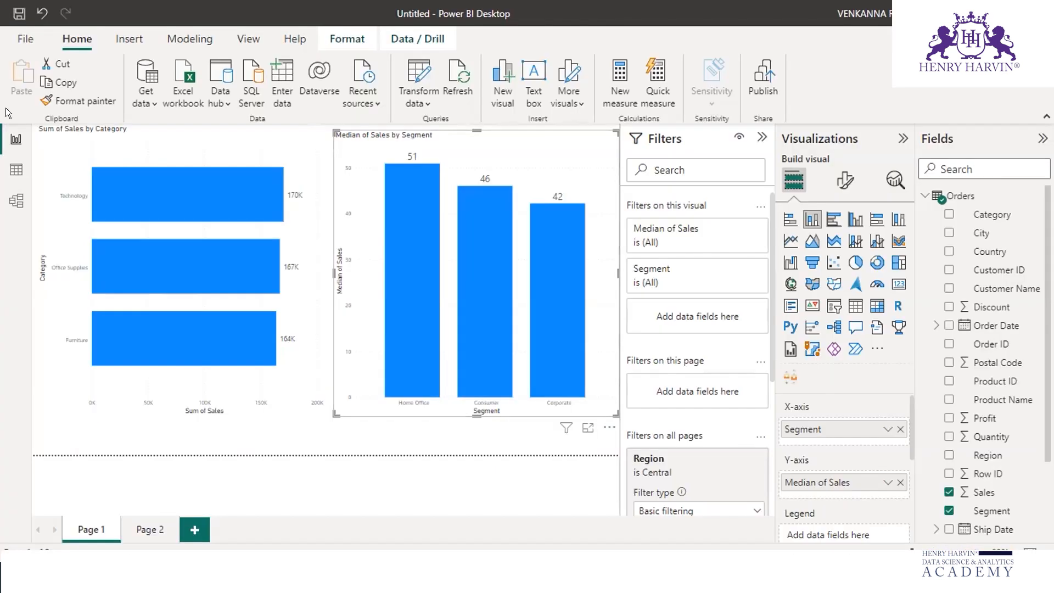
{"action": "left_click", "coordinate": [22, 38]}
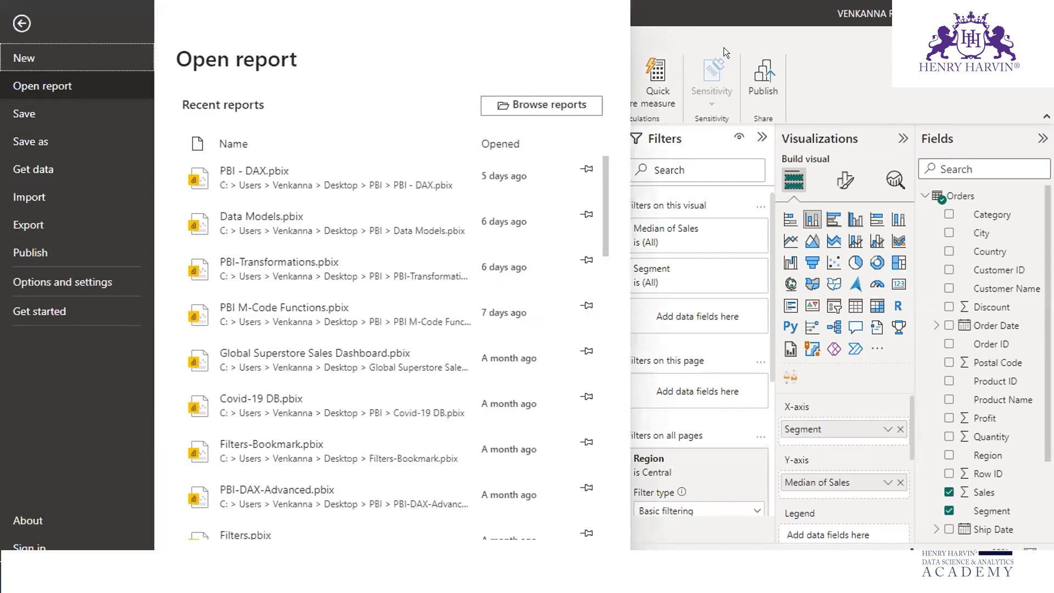
{"action": "key", "text": "Escape"}
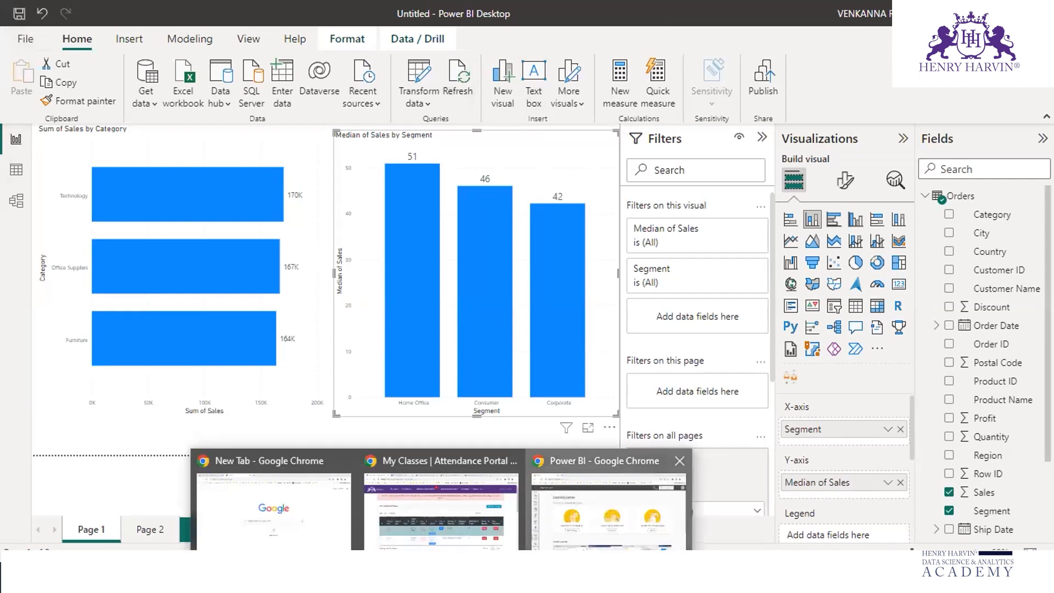
Switch to the Power BI service in Chrome and open the Filters report from My workspace
{"action": "left_click", "coordinate": [584, 492]}
{"action": "left_click", "coordinate": [21, 527]}
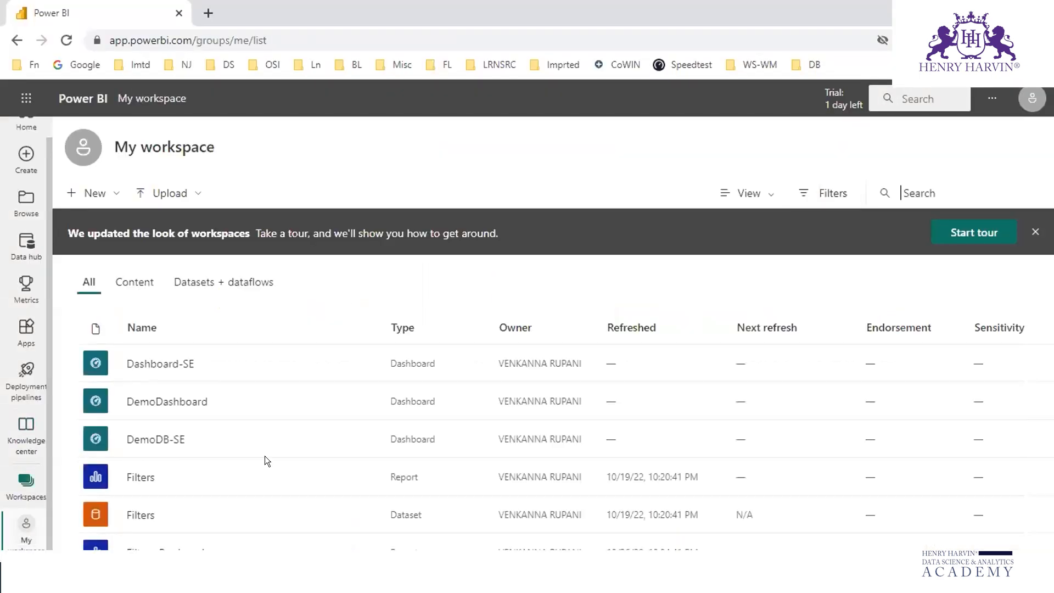
{"action": "scroll", "coordinate": [301, 429], "scroll_direction": "down", "scroll_amount": 3}
{"action": "scroll", "coordinate": [307, 425], "scroll_direction": "up", "scroll_amount": 2}
{"action": "left_click", "coordinate": [366, 397]}
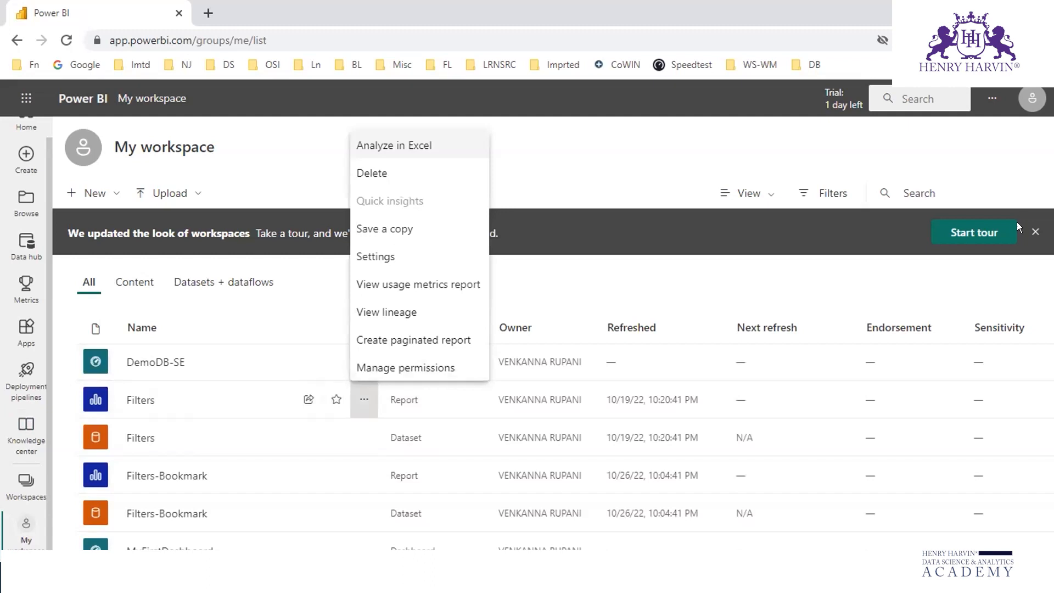
{"action": "left_click", "coordinate": [141, 402]}
{"action": "left_click", "coordinate": [131, 399]}
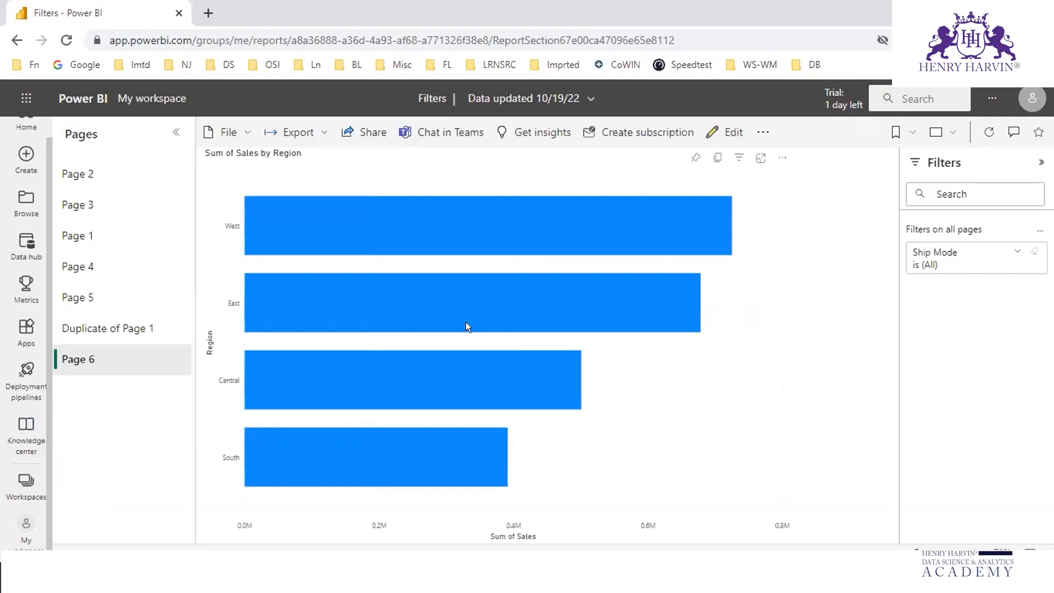
{"action": "left_click", "coordinate": [241, 129]}
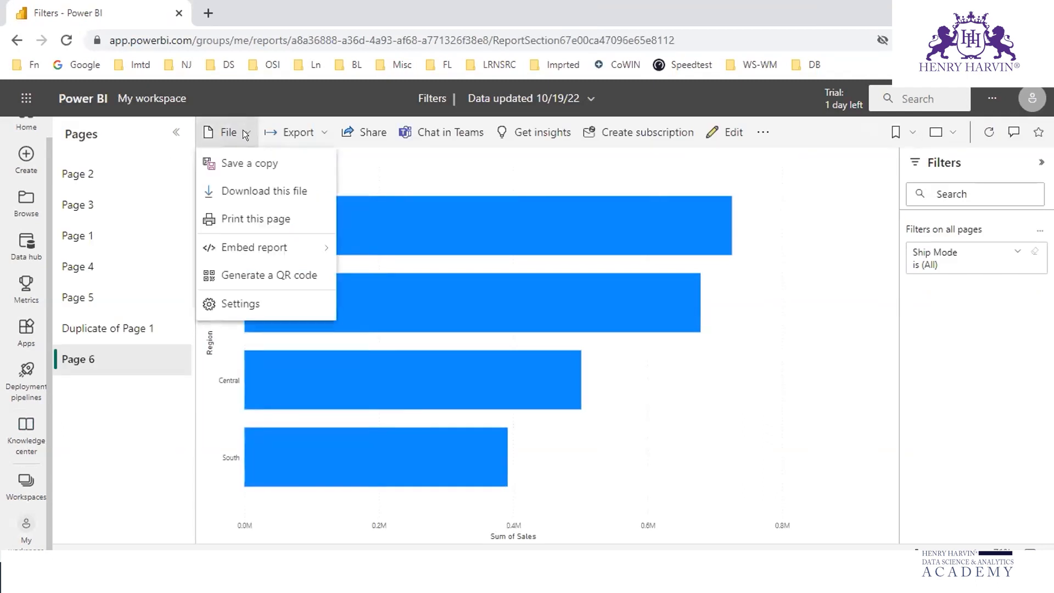
{"action": "left_click", "coordinate": [758, 129]}
{"action": "left_click", "coordinate": [758, 129]}
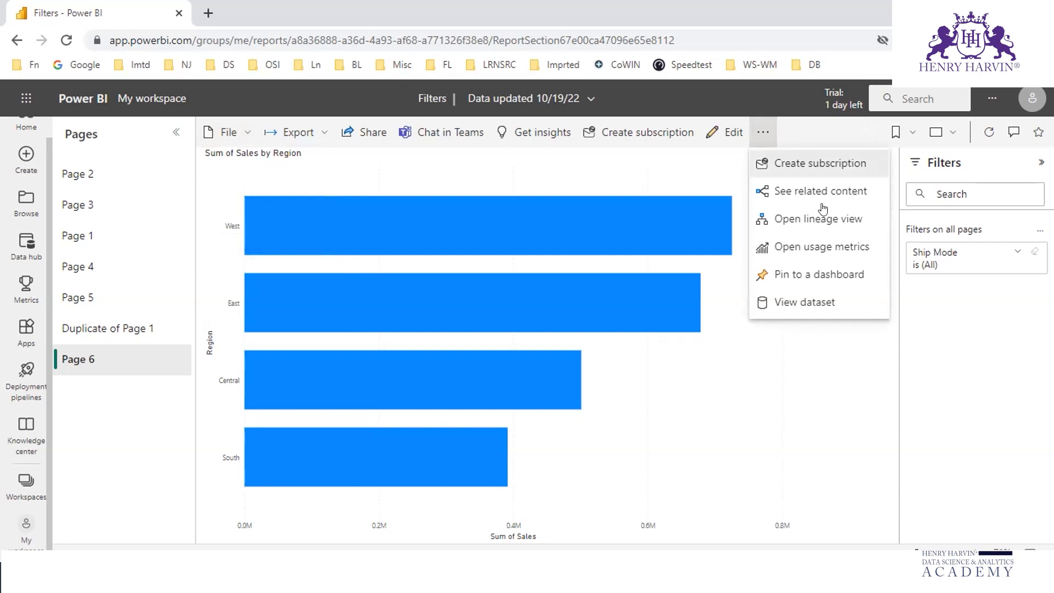
{"action": "left_click", "coordinate": [103, 383]}
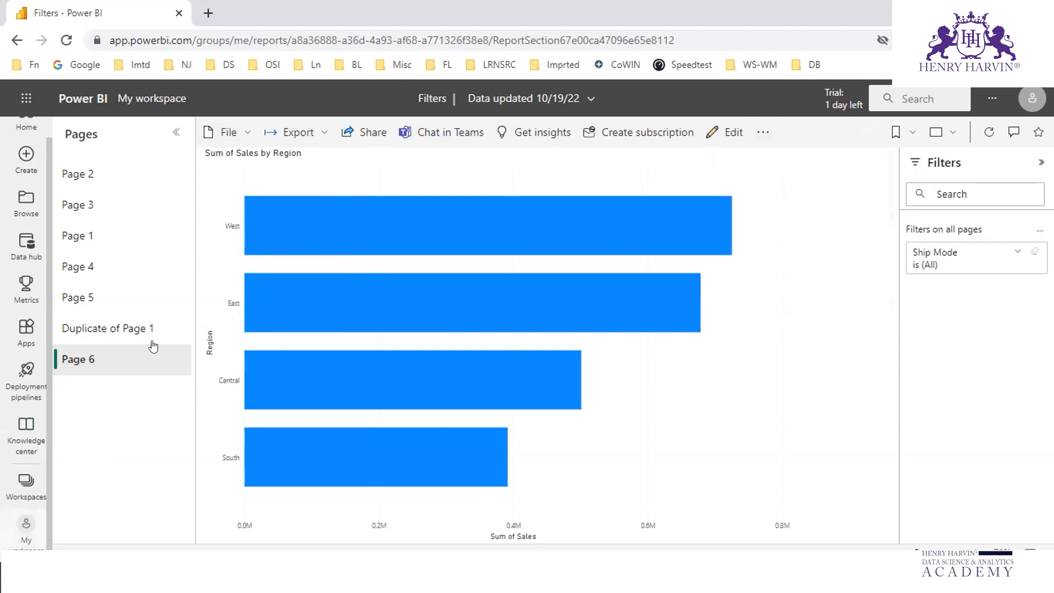
{"action": "left_click", "coordinate": [241, 131]}
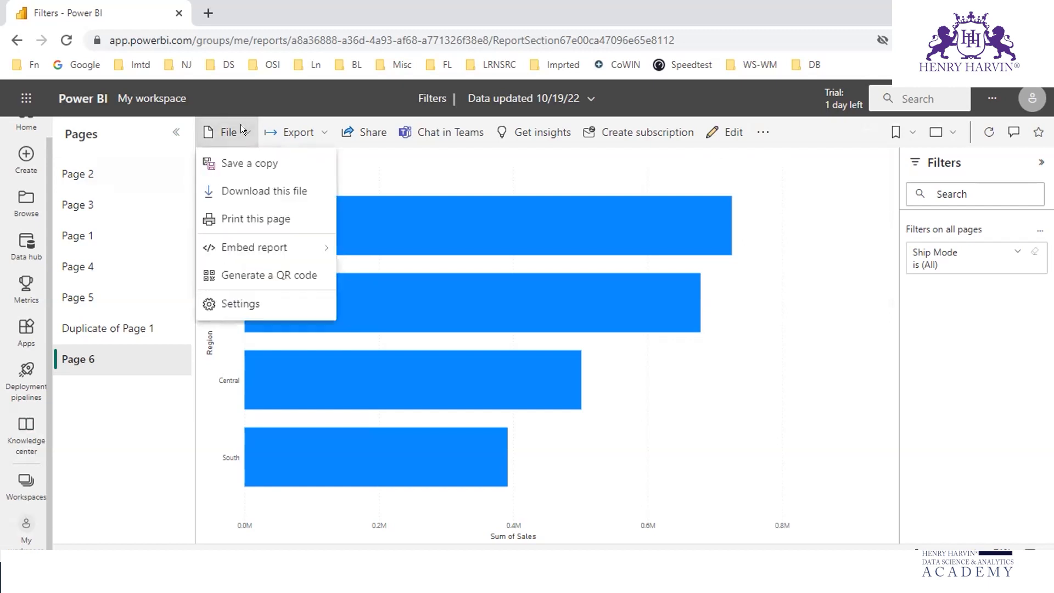
{"action": "left_click", "coordinate": [246, 302]}
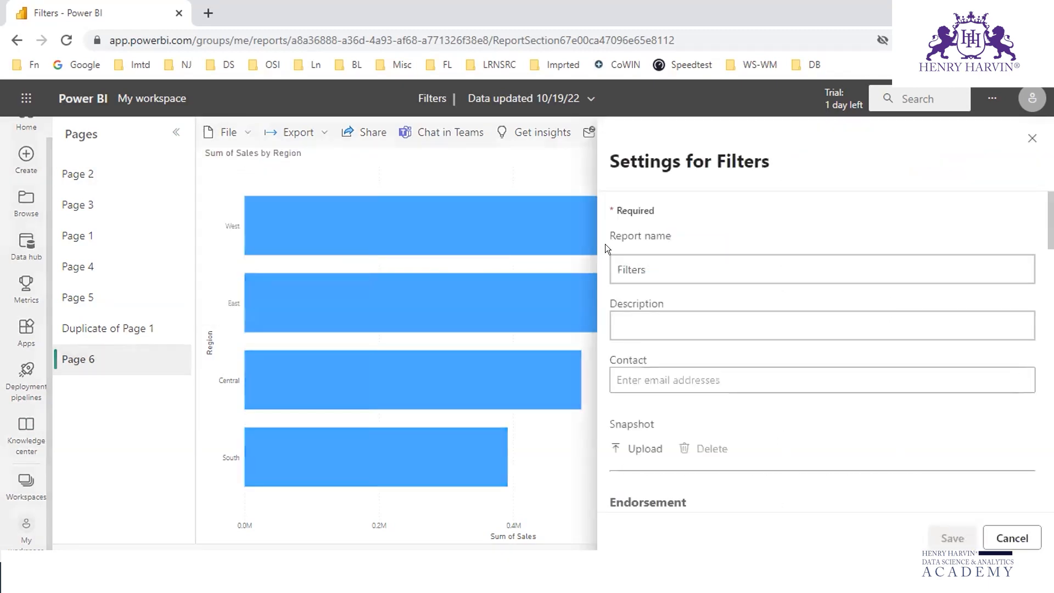
{"action": "double_click", "coordinate": [652, 266]}
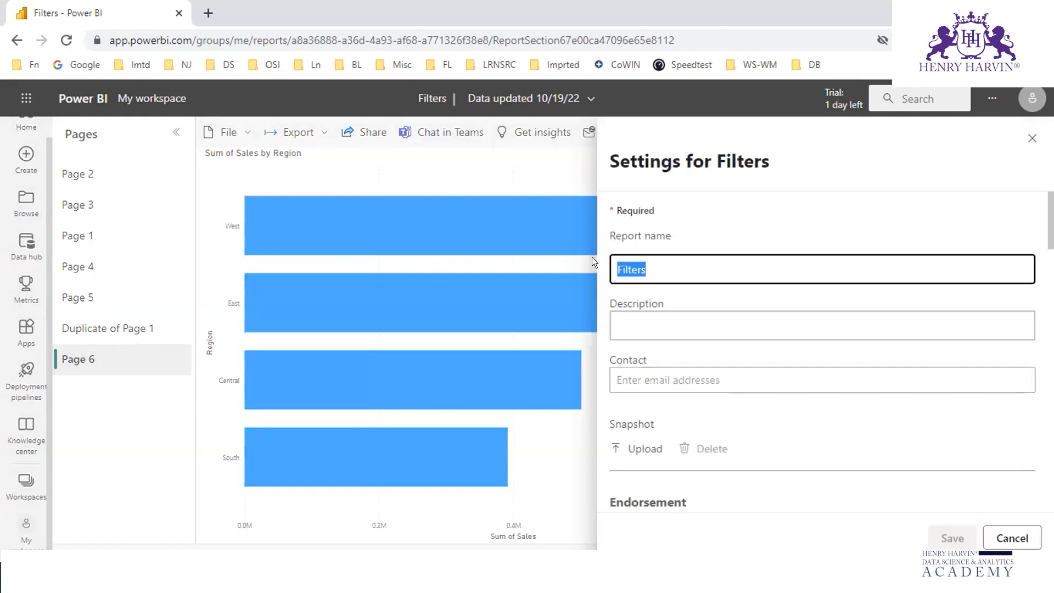
{"action": "left_click", "coordinate": [672, 267]}
{"action": "left_click", "coordinate": [1031, 137]}
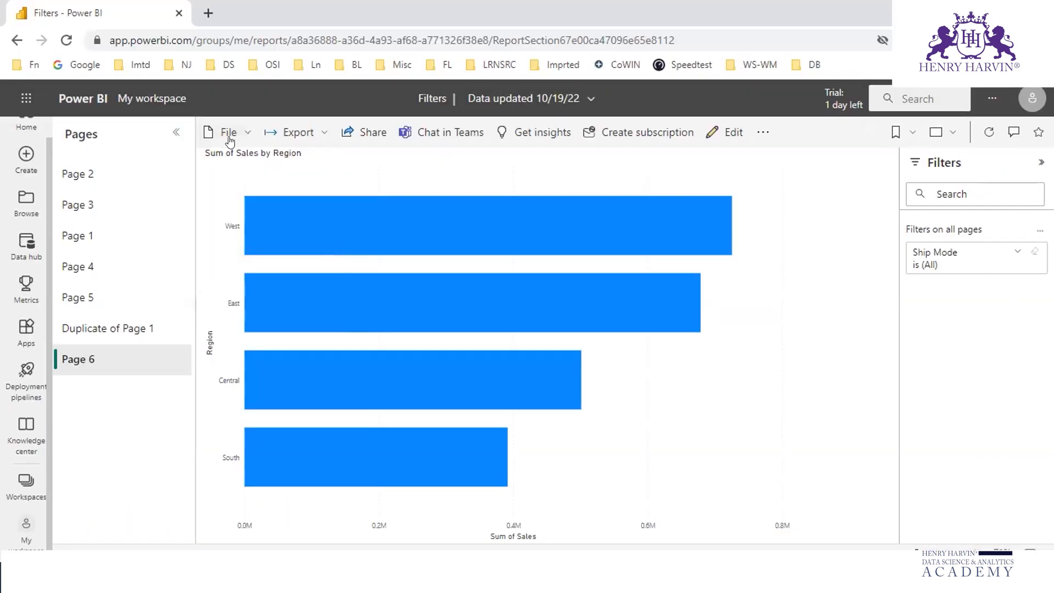
Rename the report as Filters-New in its settings and save the change
{"action": "left_click", "coordinate": [237, 132]}
{"action": "left_click", "coordinate": [238, 304]}
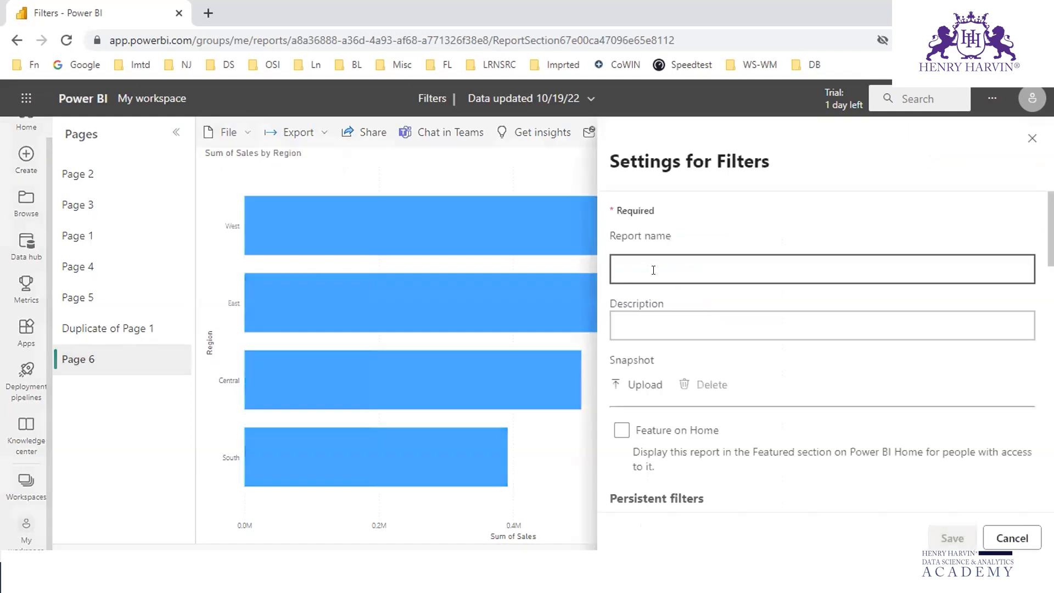
{"action": "left_click", "coordinate": [660, 268]}
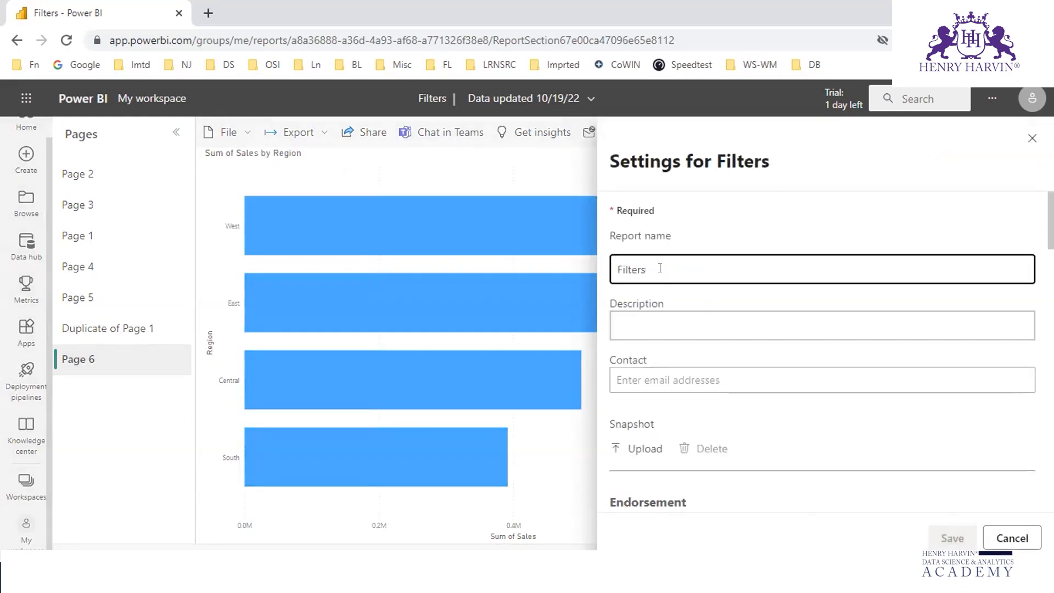
{"action": "type", "text": "-New"}
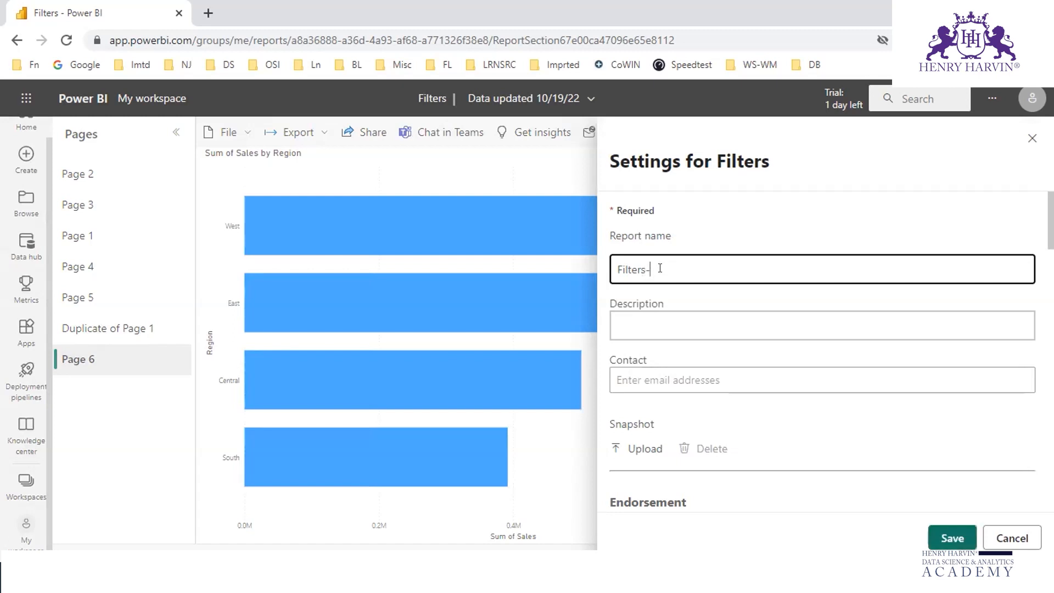
{"action": "left_click", "coordinate": [956, 538]}
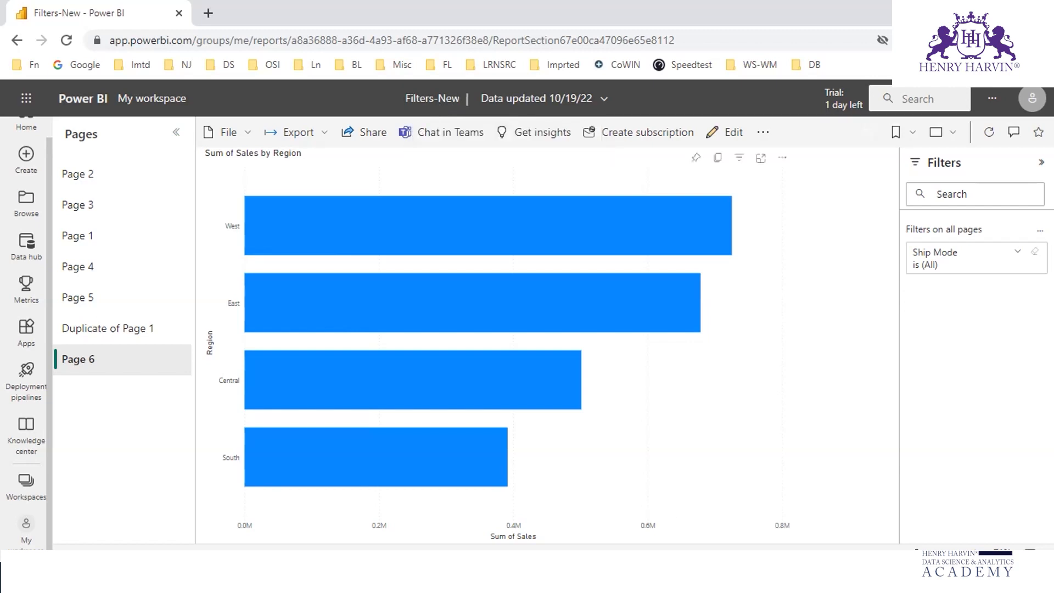
Check the course outline in the PDF, return to the Filters-New report and open Page 4
{"action": "key", "text": "alt+Tab"}
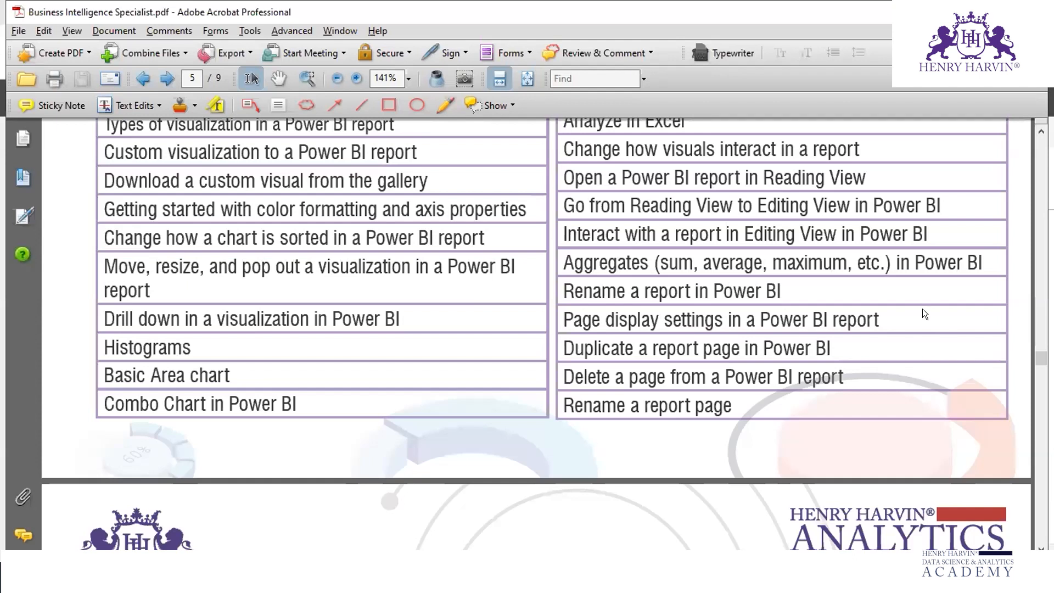
{"action": "key", "text": "alt+Tab"}
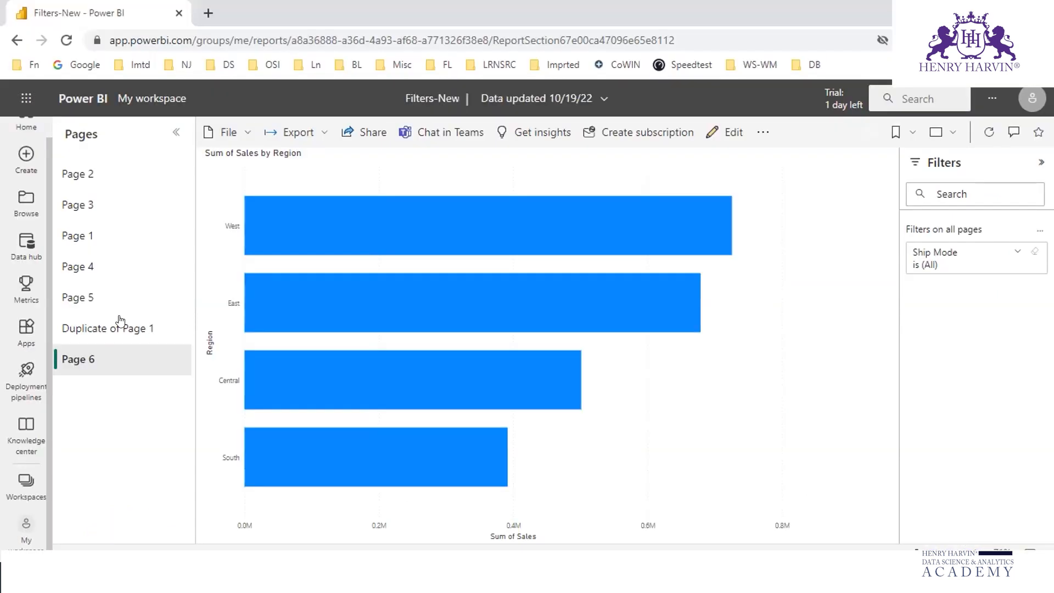
{"action": "right_click", "coordinate": [86, 265]}
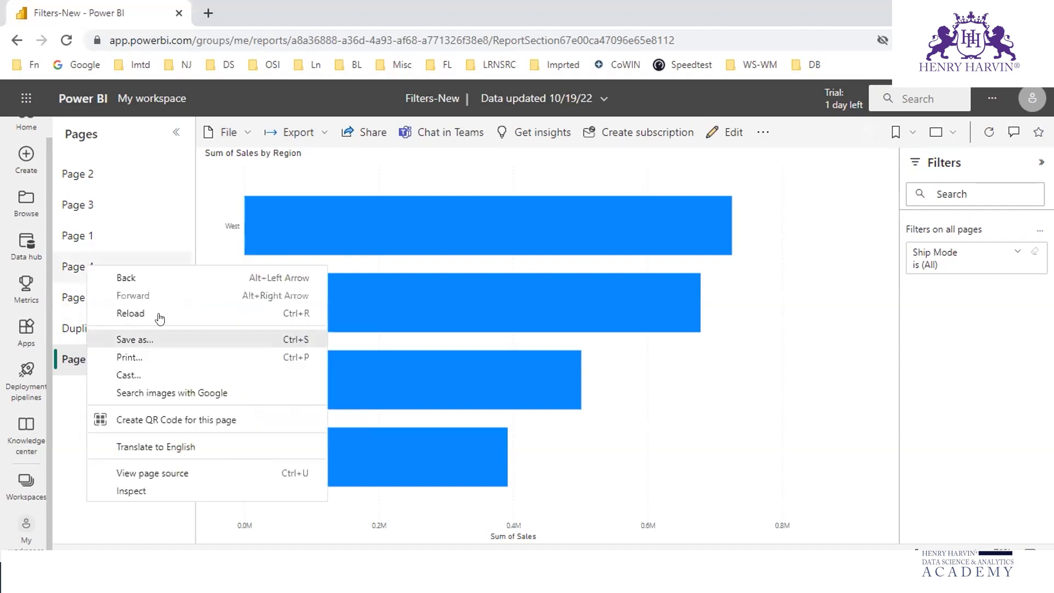
{"action": "left_click", "coordinate": [119, 265]}
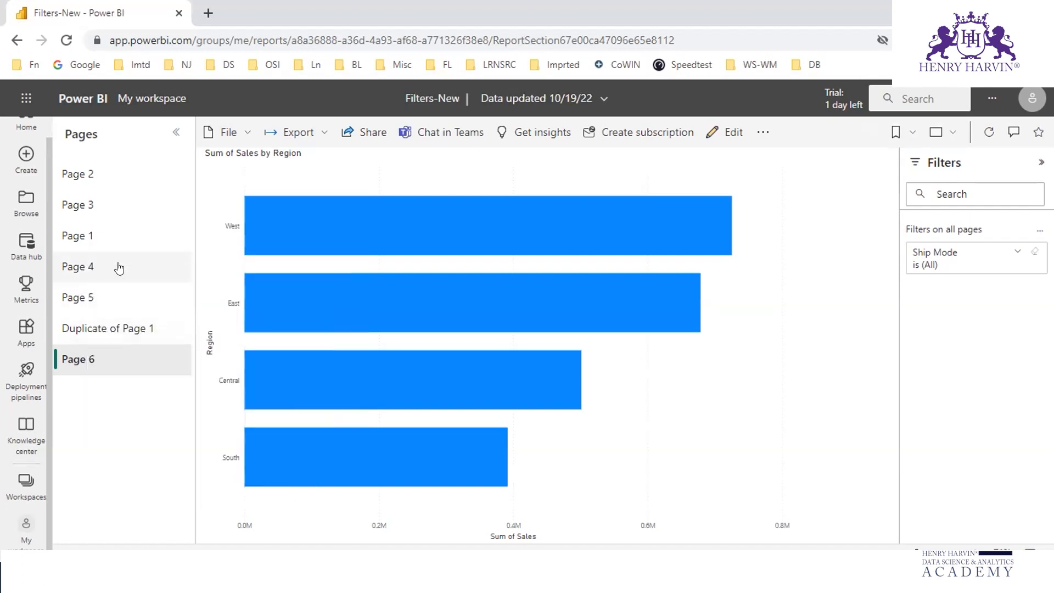
{"action": "left_click", "coordinate": [119, 267]}
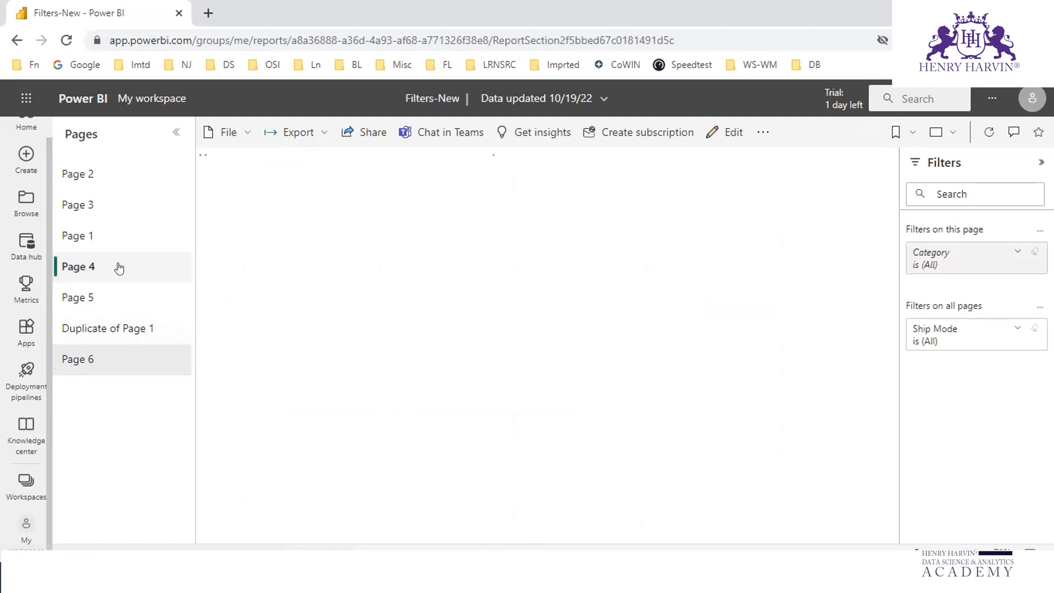
Look through the file, additional and page view options available for Page 4
{"action": "left_click", "coordinate": [244, 132]}
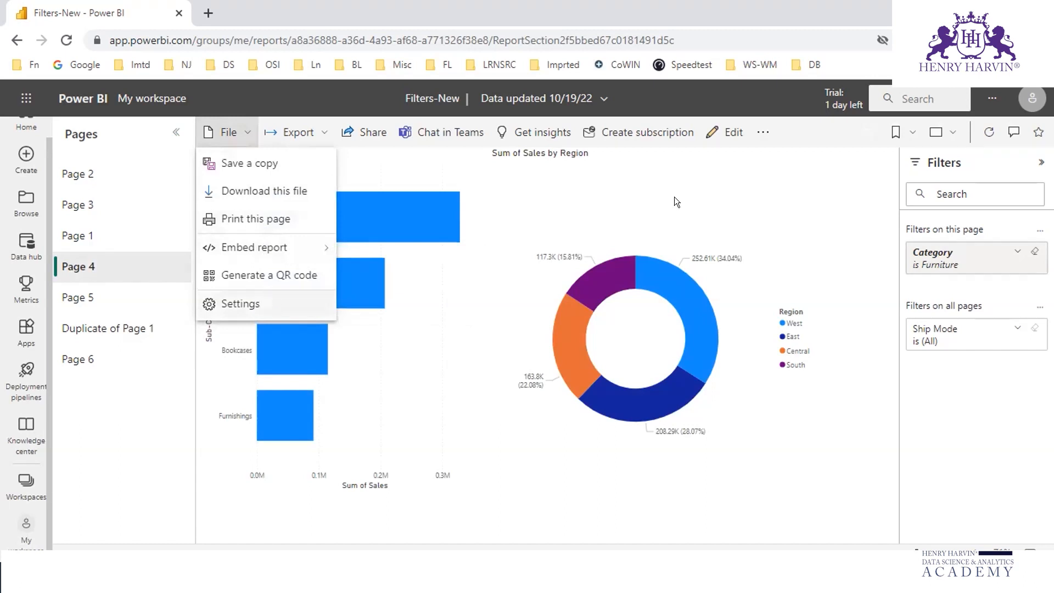
{"action": "left_click", "coordinate": [760, 131]}
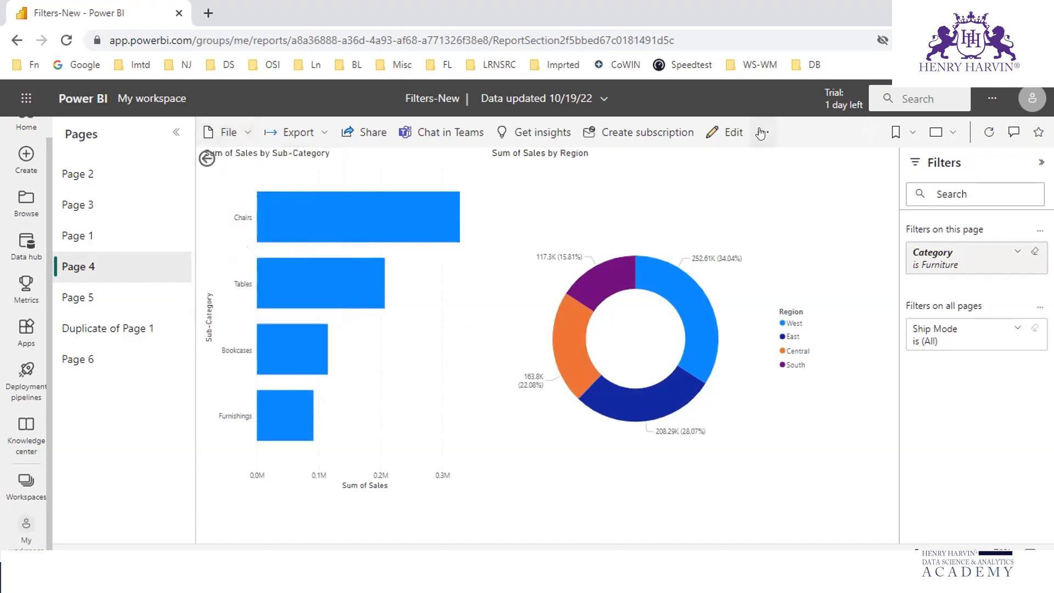
{"action": "left_click", "coordinate": [758, 125]}
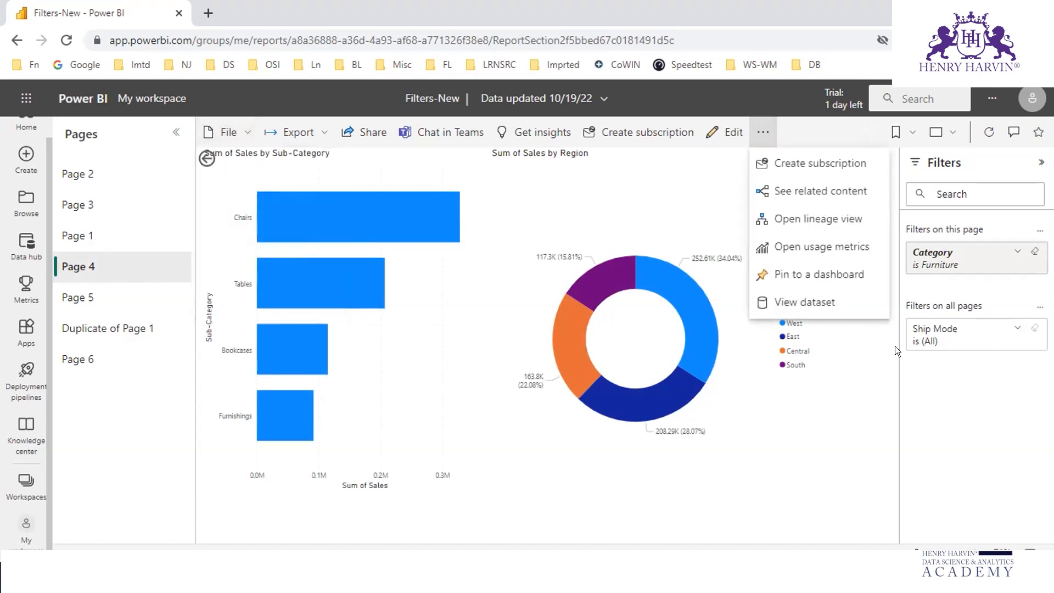
{"action": "left_click", "coordinate": [950, 129]}
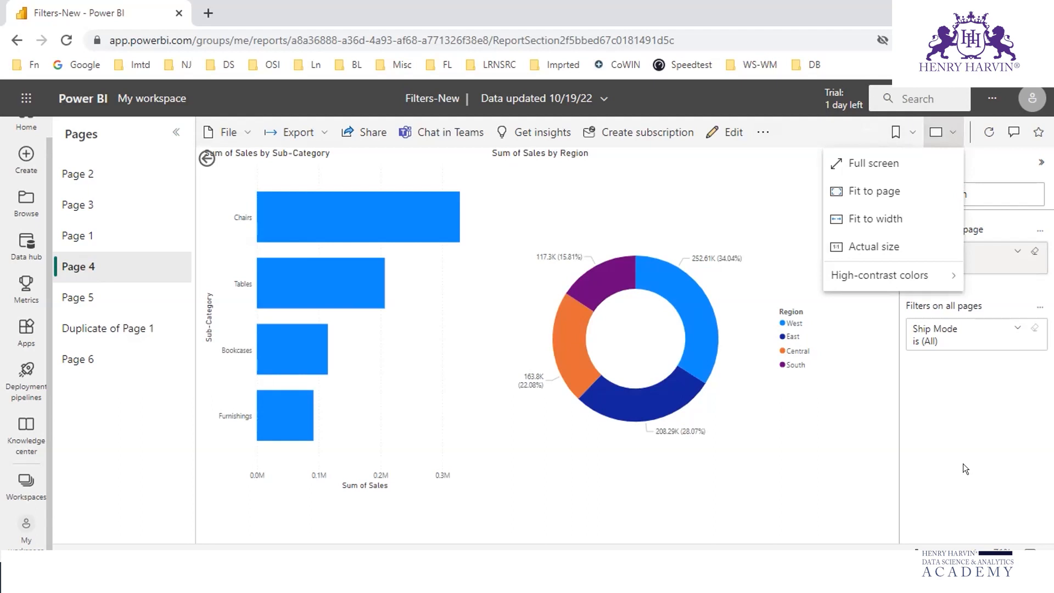
{"action": "left_click", "coordinate": [933, 463]}
Open Page 2 of the report and look through its export and file options
{"action": "left_click", "coordinate": [79, 173]}
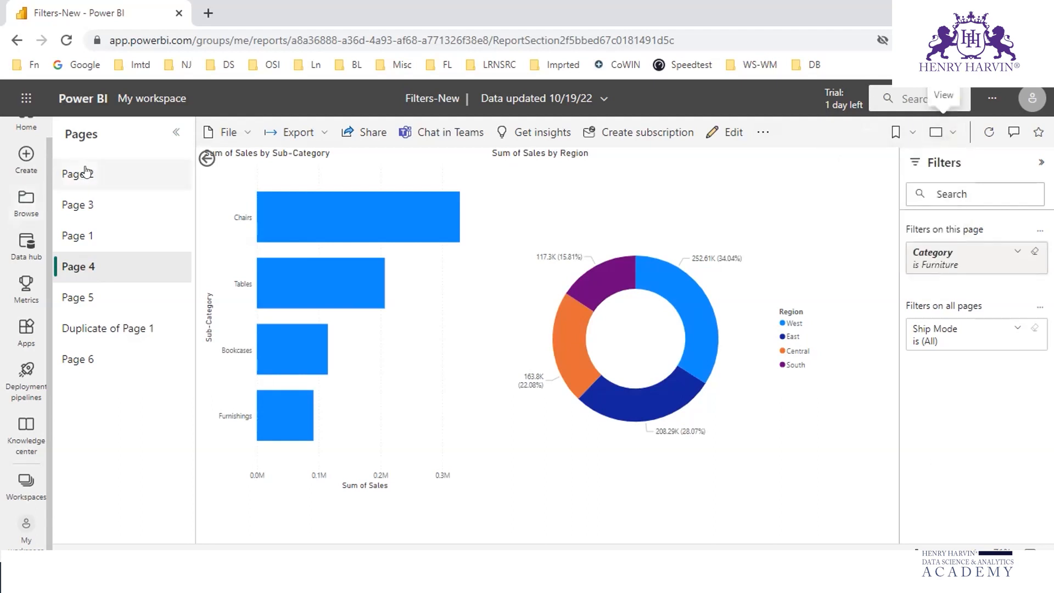
{"action": "left_click", "coordinate": [324, 133]}
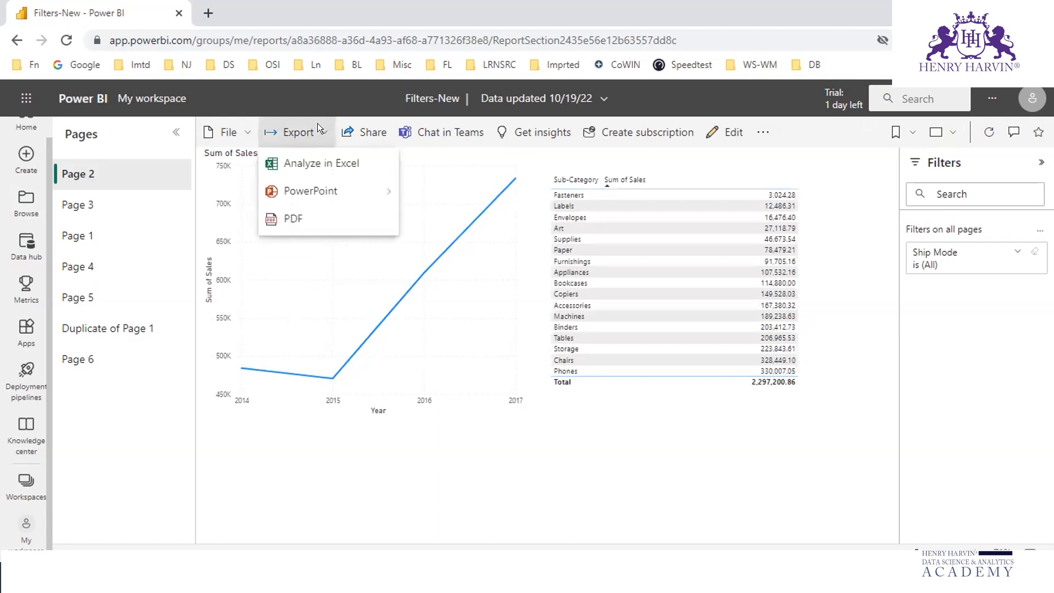
{"action": "left_click", "coordinate": [242, 130]}
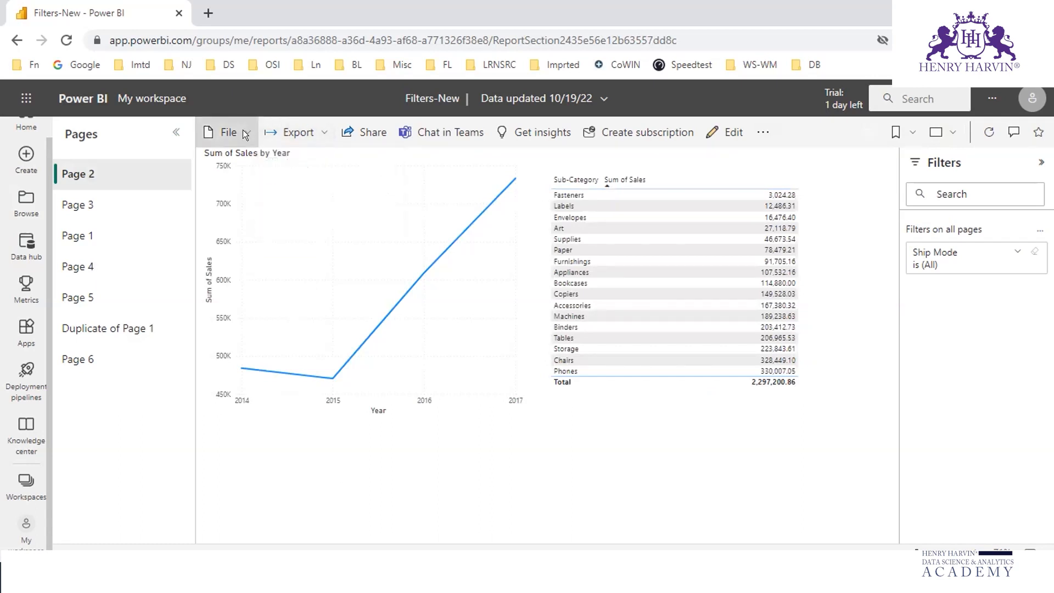
{"action": "left_click", "coordinate": [243, 131]}
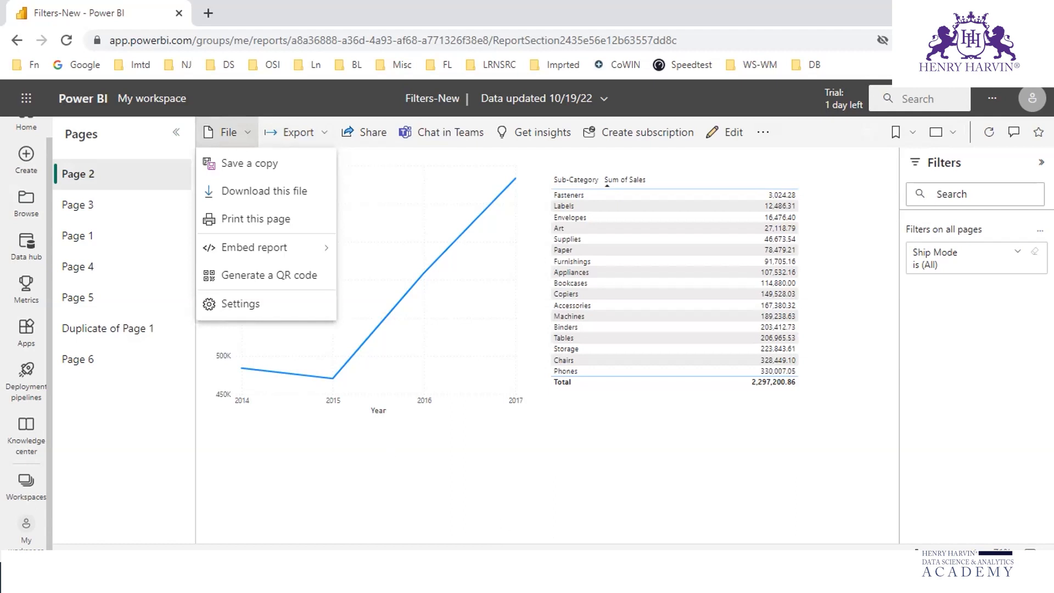
Switch to Power BI Desktop and duplicate Page 1 of the report
{"action": "left_click", "coordinate": [412, 505]}
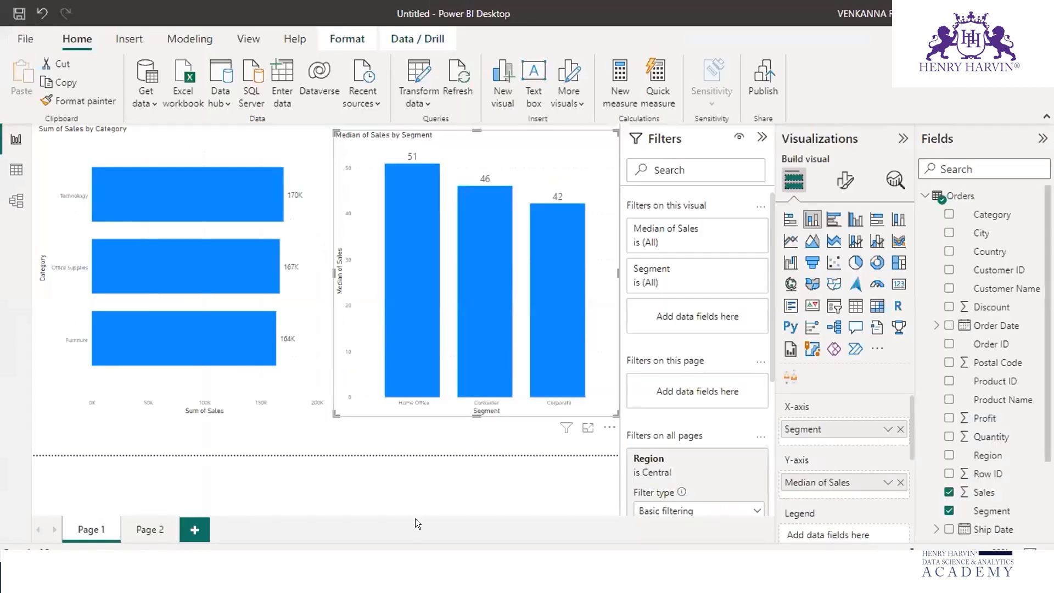
{"action": "right_click", "coordinate": [96, 528]}
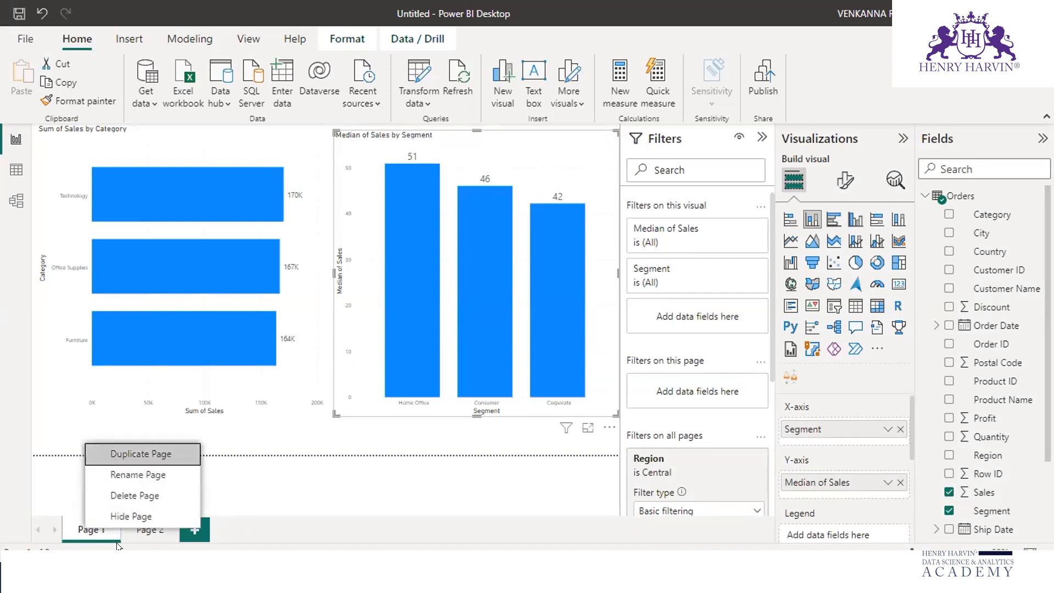
{"action": "left_click", "coordinate": [167, 454]}
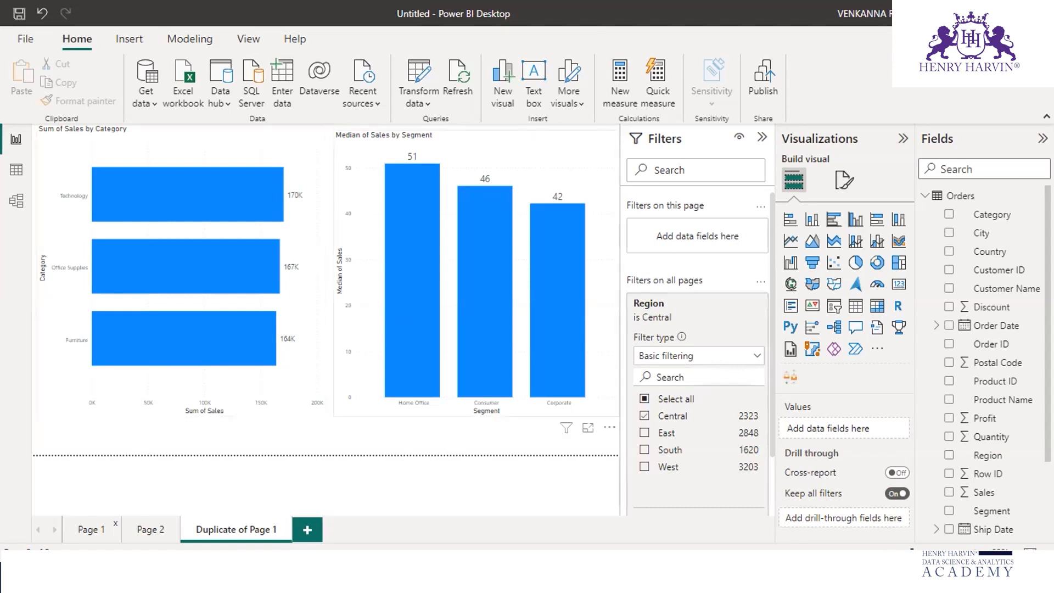
Check the next topic in the PDF outline, return to Power BI Desktop and delete the duplicate of Page 1
{"action": "key", "text": "alt+Tab"}
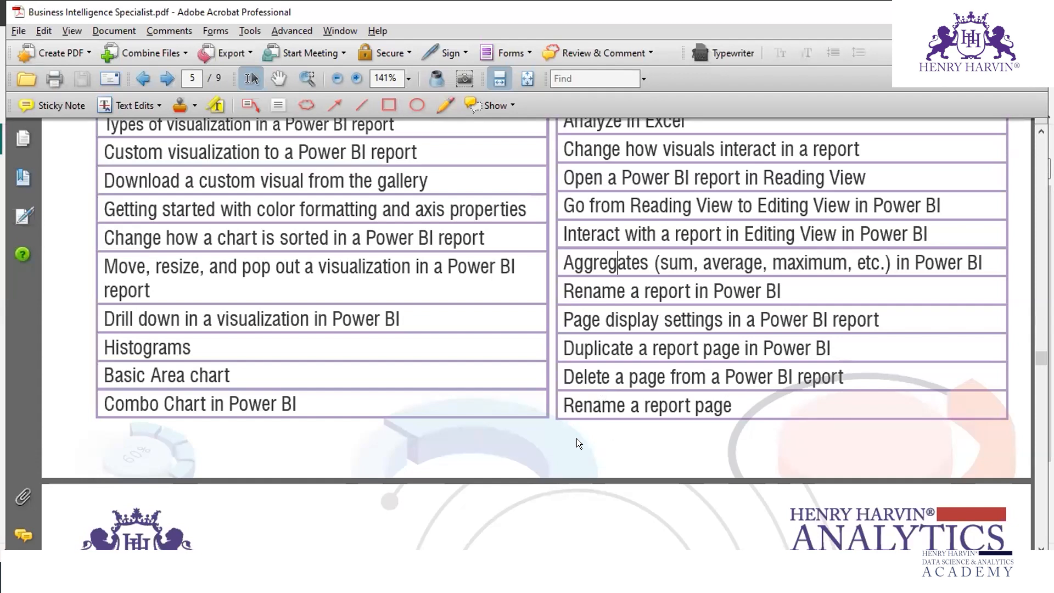
{"action": "key", "text": "alt+Tab"}
{"action": "right_click", "coordinate": [247, 529]}
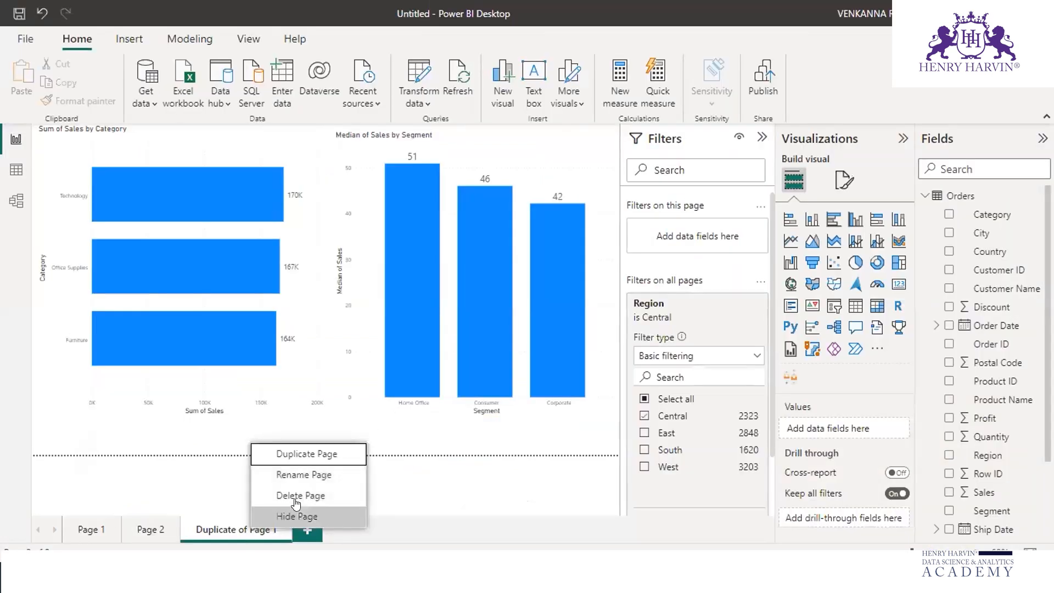
{"action": "left_click", "coordinate": [301, 496]}
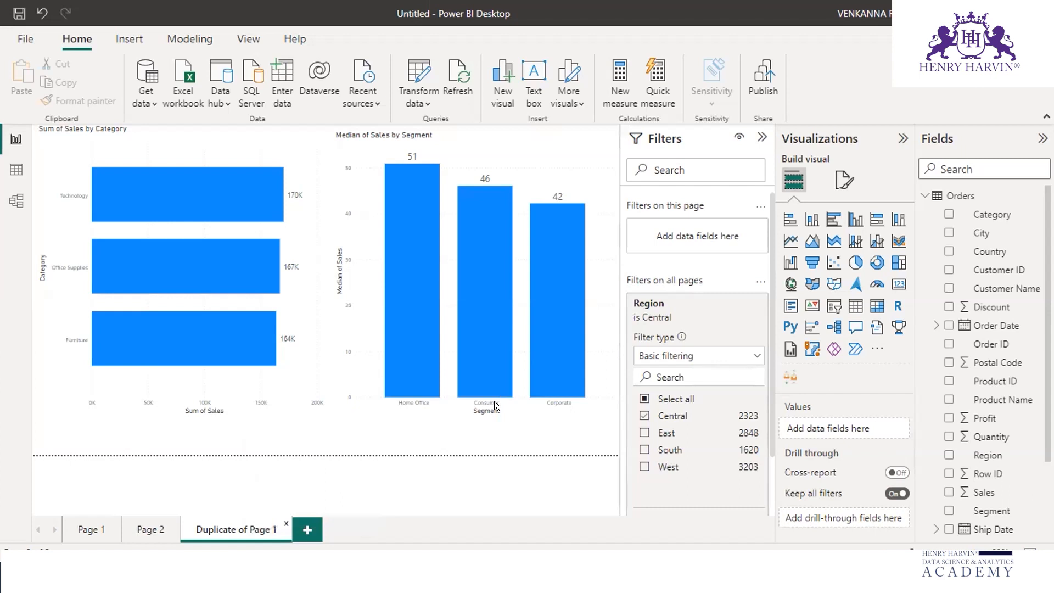
{"action": "left_click", "coordinate": [598, 318]}
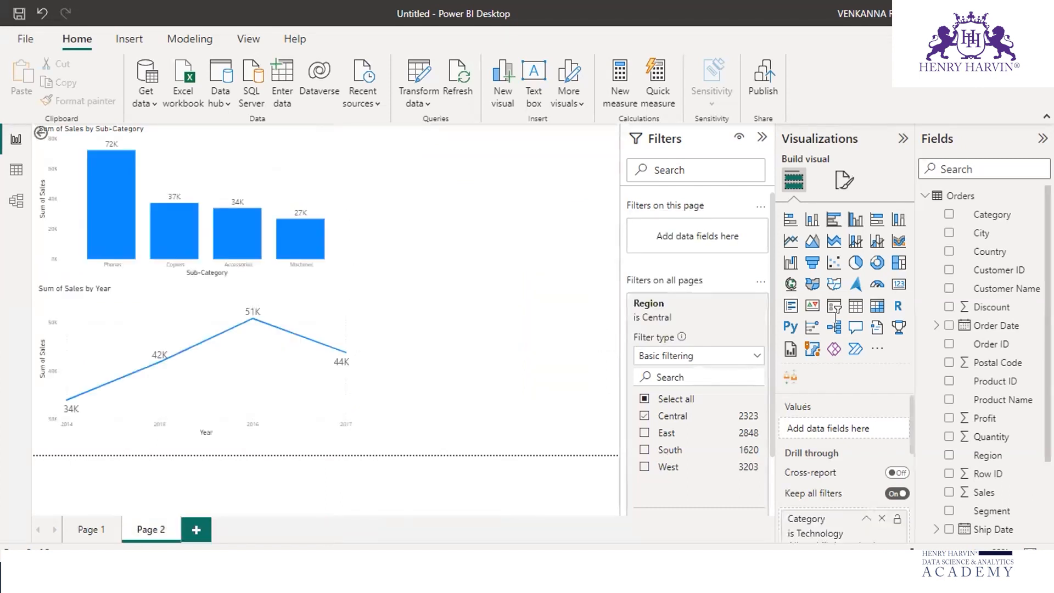
Check the remaining topics in the PDF outline and rename Page 2 as Drill Through Filter in Power BI Desktop
{"action": "key", "text": "alt+Tab"}
{"action": "scroll", "coordinate": [809, 326], "scroll_direction": "down", "scroll_amount": 3}
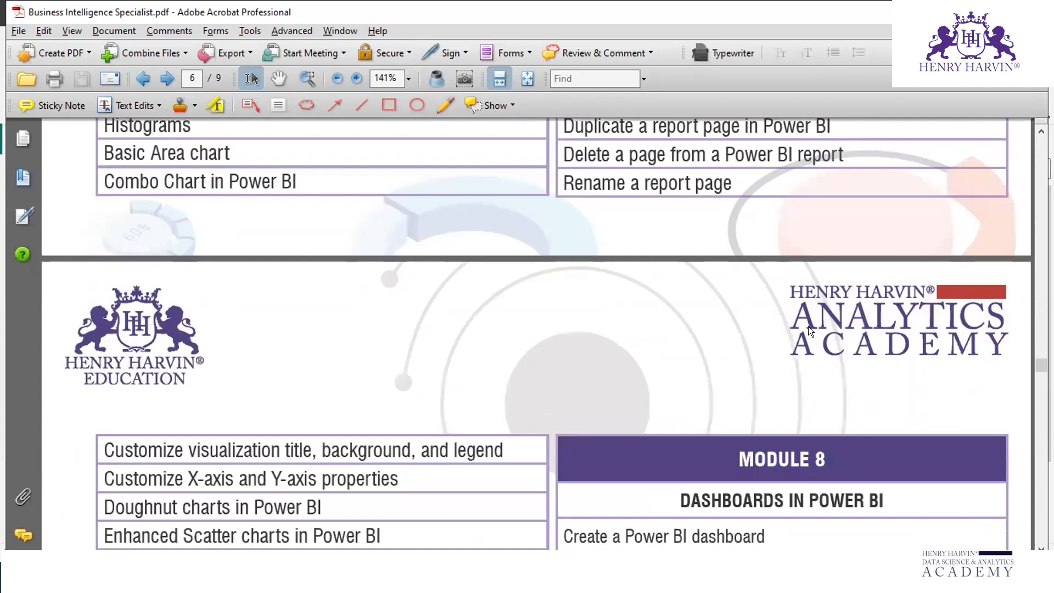
{"action": "scroll", "coordinate": [837, 359], "scroll_direction": "up", "scroll_amount": 5}
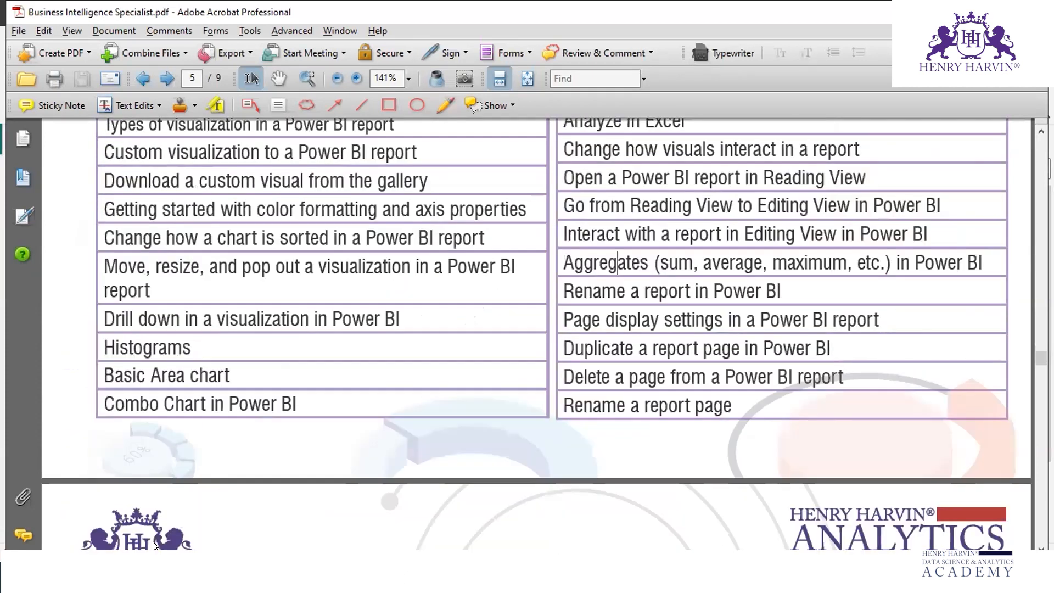
{"action": "key", "text": "alt+Tab"}
{"action": "right_click", "coordinate": [143, 526]}
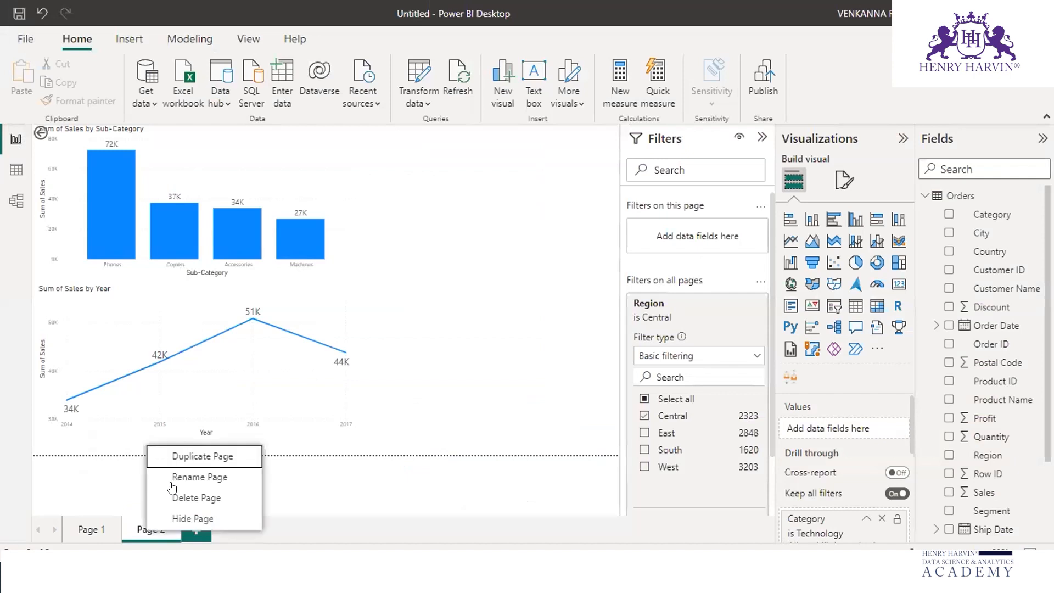
{"action": "left_click", "coordinate": [197, 475]}
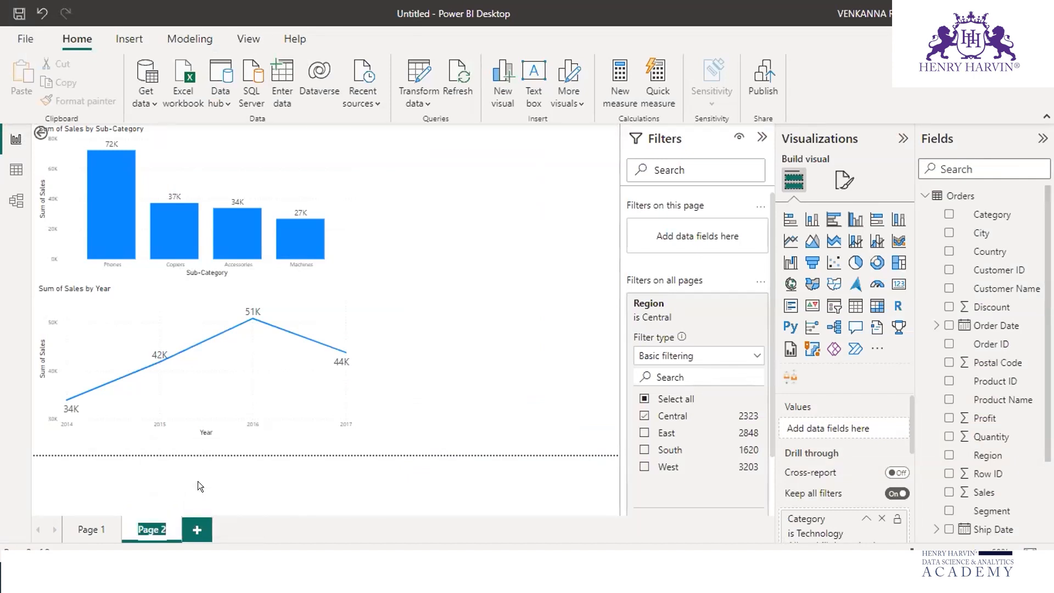
{"action": "type", "text": "Drill"}
{"action": "type", "text": " Through F"}
{"action": "type", "text": "ilter"}
{"action": "left_click", "coordinate": [251, 488]}
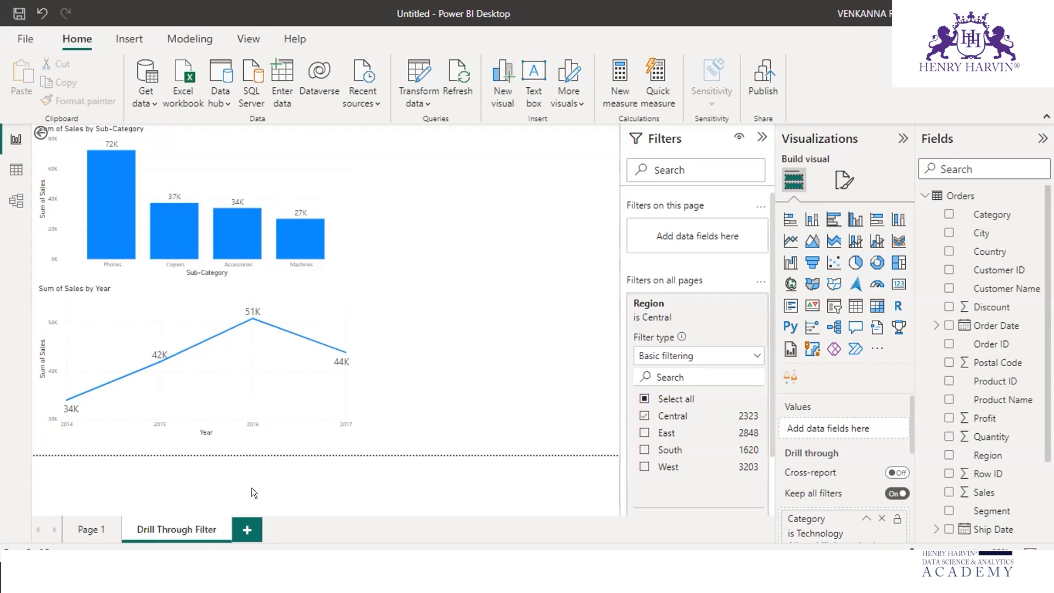